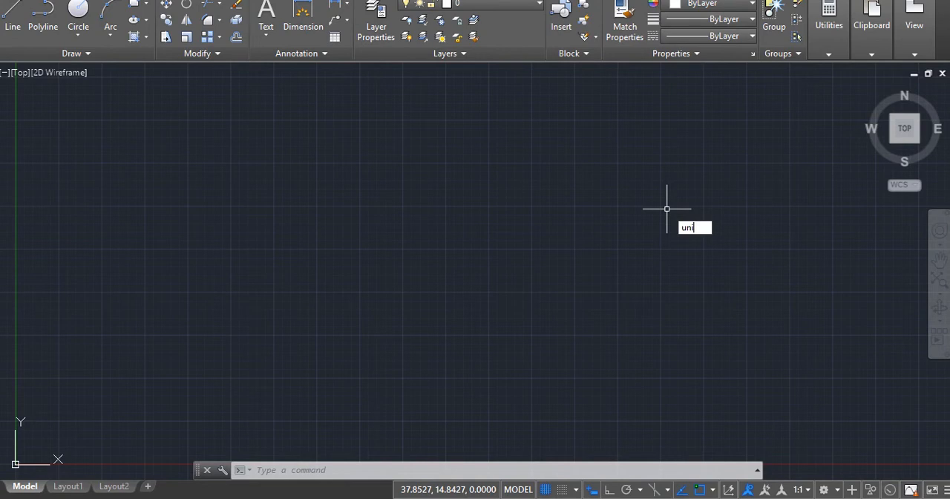
- Set the drawing units' insertion scale to Millimeters and the length precision to 0
text(t)
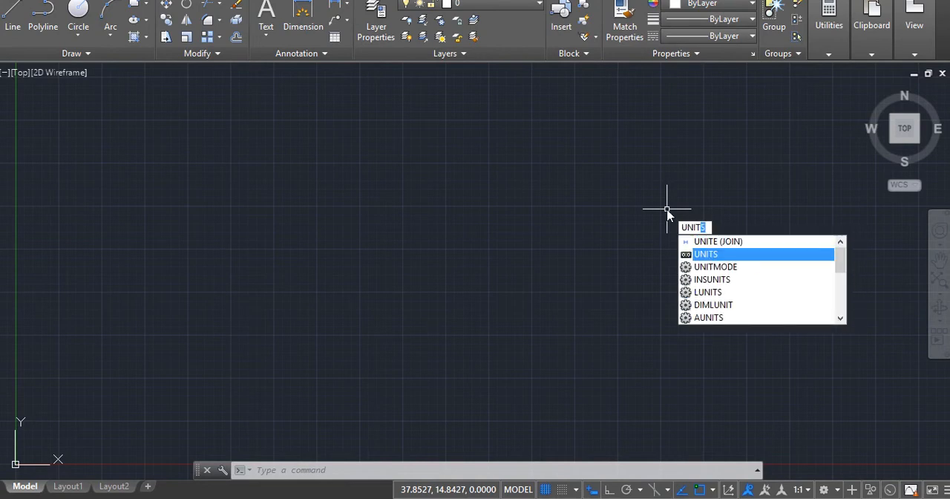
key(Return)
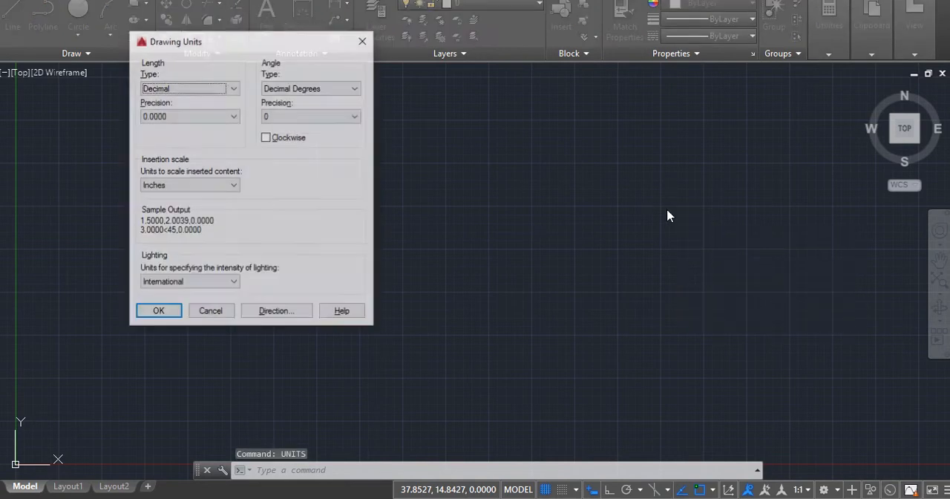
click(225, 186)
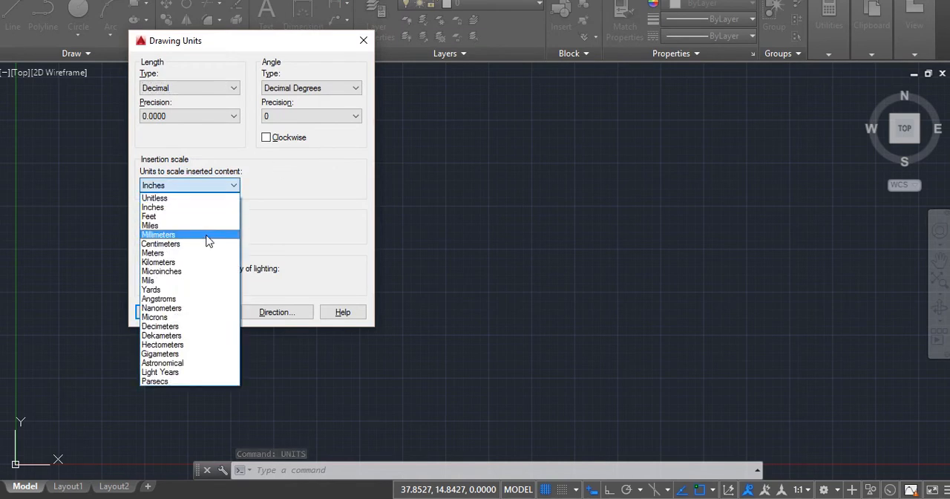
click(210, 236)
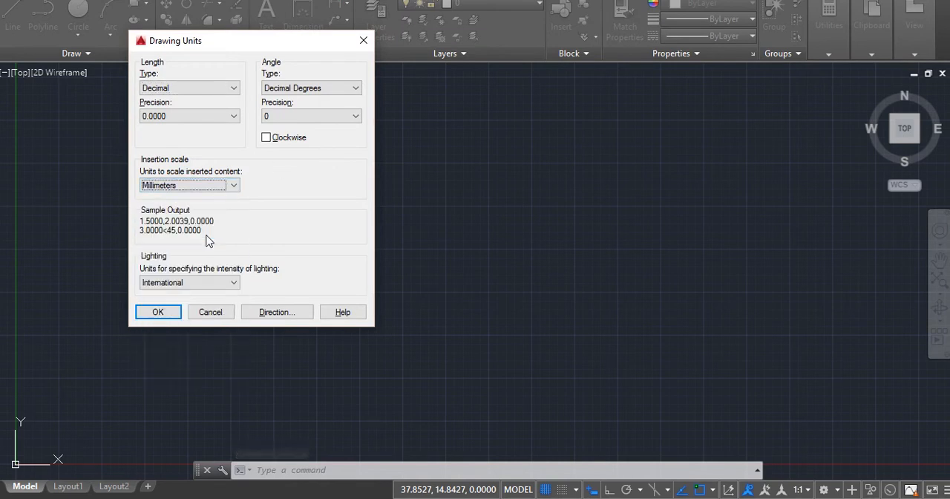
click(221, 117)
click(210, 130)
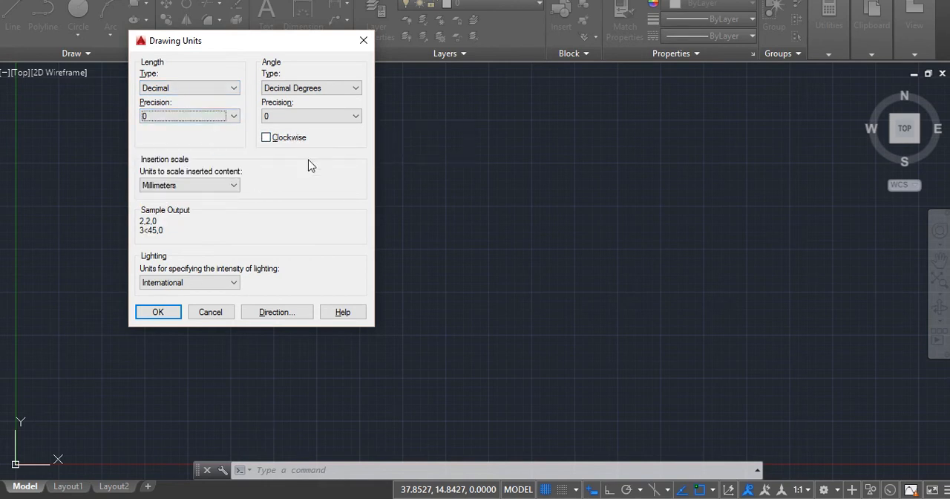
click(158, 311)
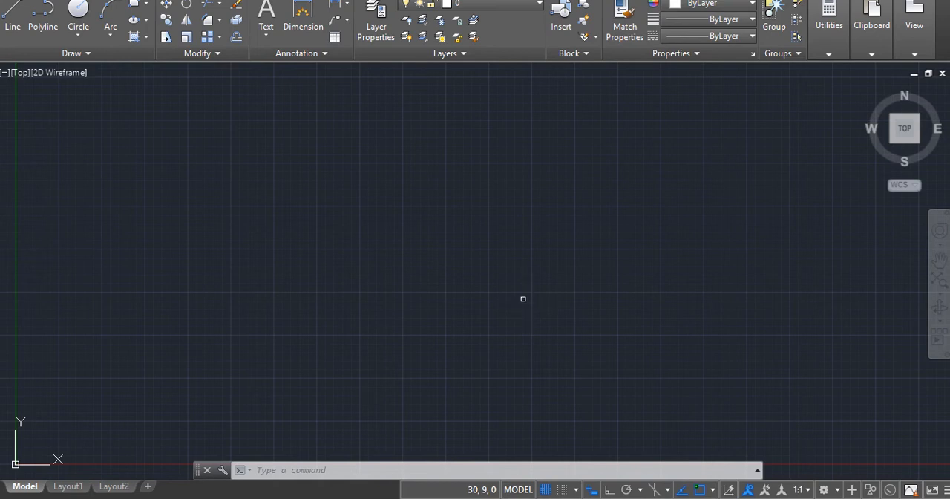
- Draw a 30 mm horizontal line running right from about (13, 15)
click(12, 21)
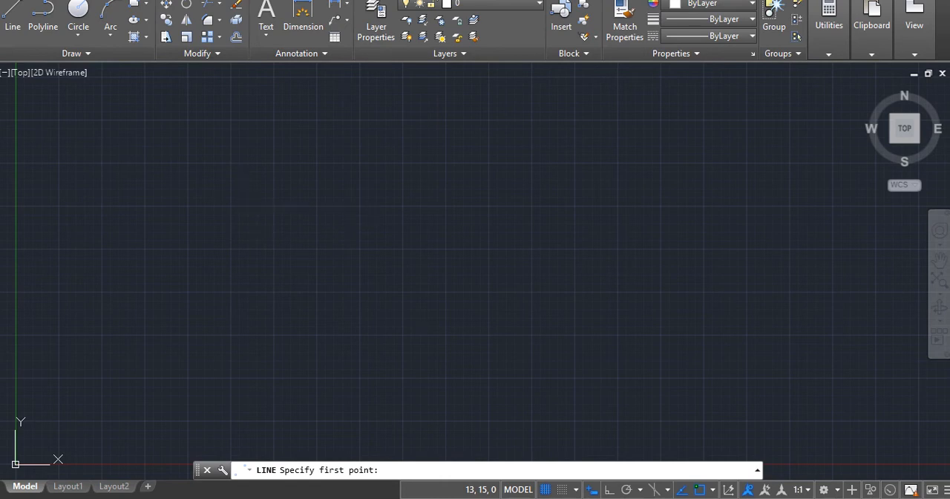
click(243, 200)
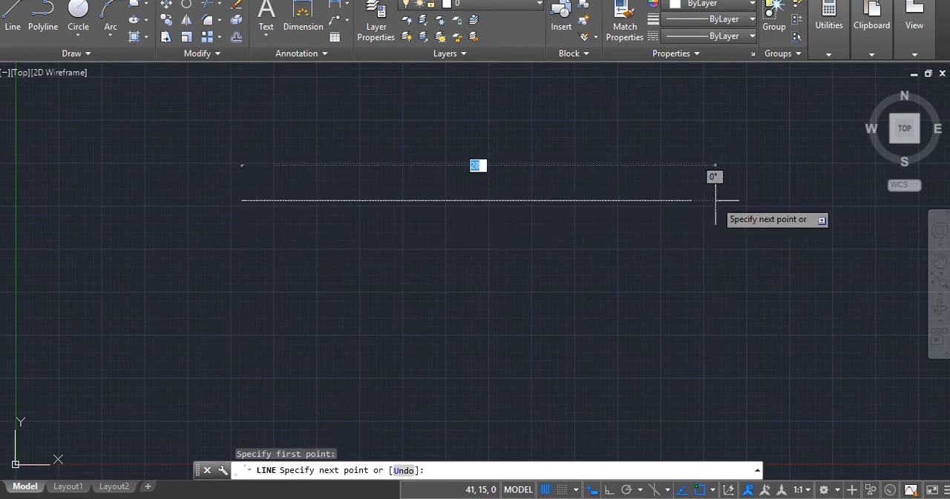
text(3)
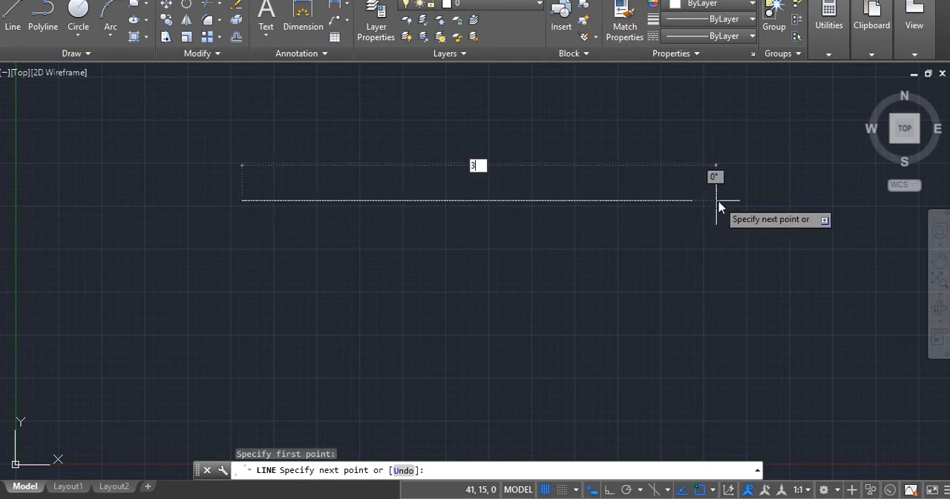
text(0)
key(Return)
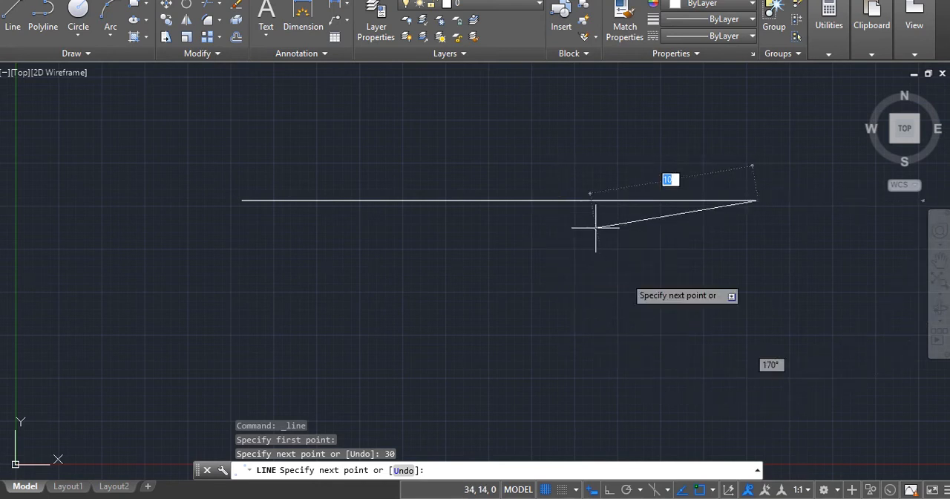
- Add a slanted segment down and to the left from the horizontal line's right end, and finish the Line command
click(648, 325)
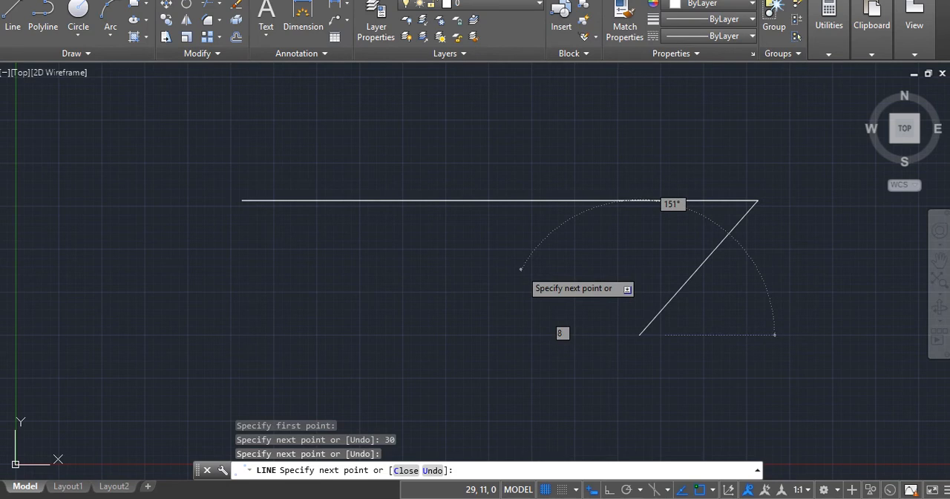
key(Escape)
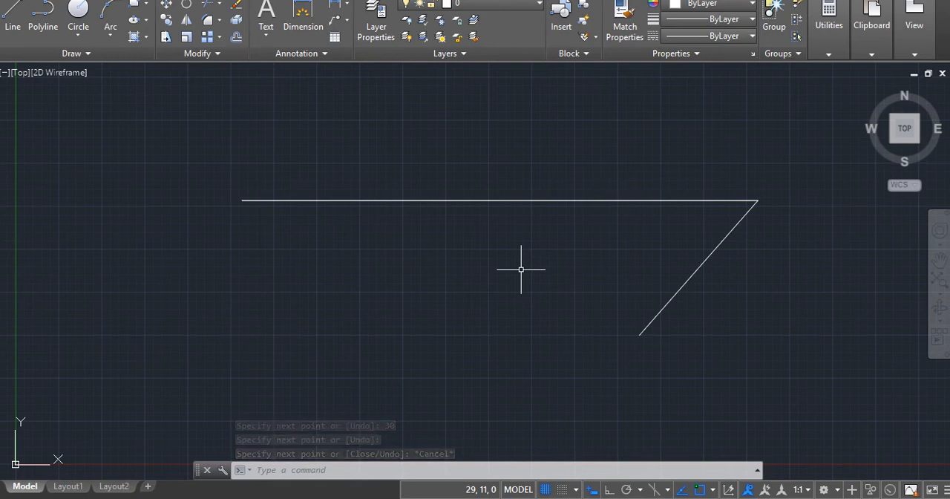
key(Escape)
key(Escape)
key(Escape)
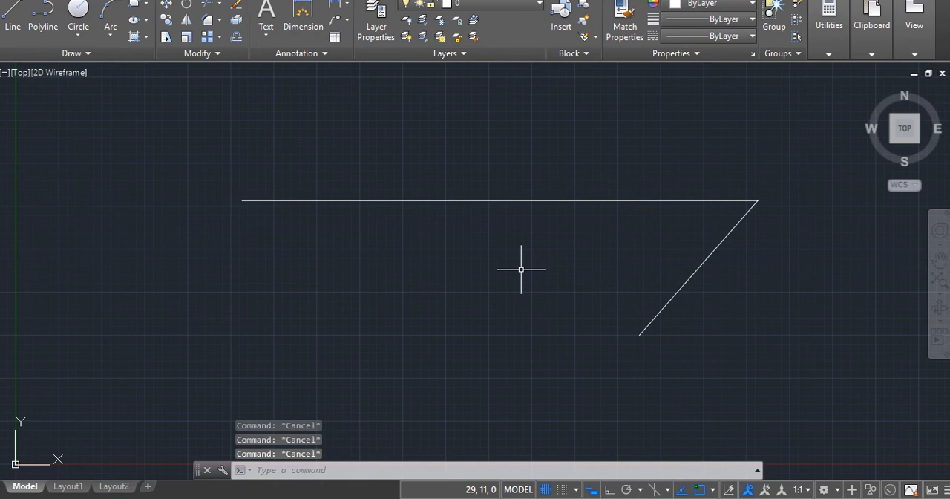
- Undo the two drawn line segments and redo them
key(ctrl+z)
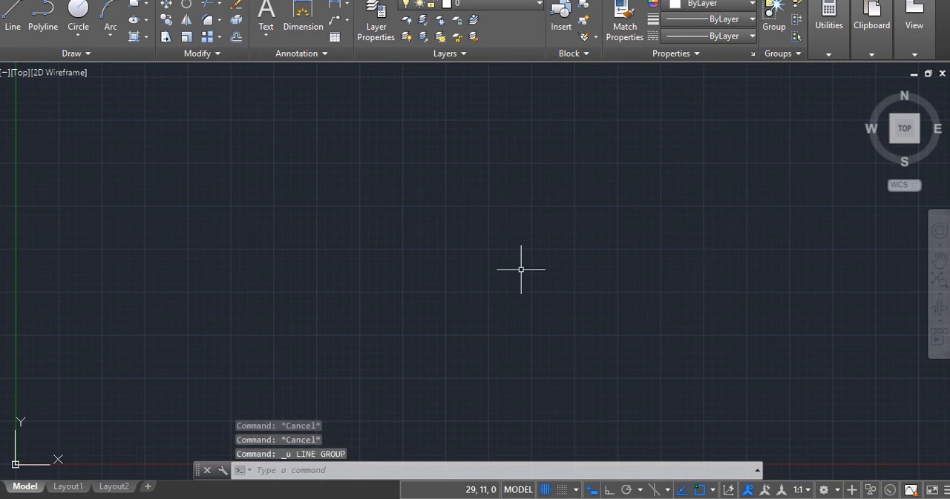
key(ctrl+y)
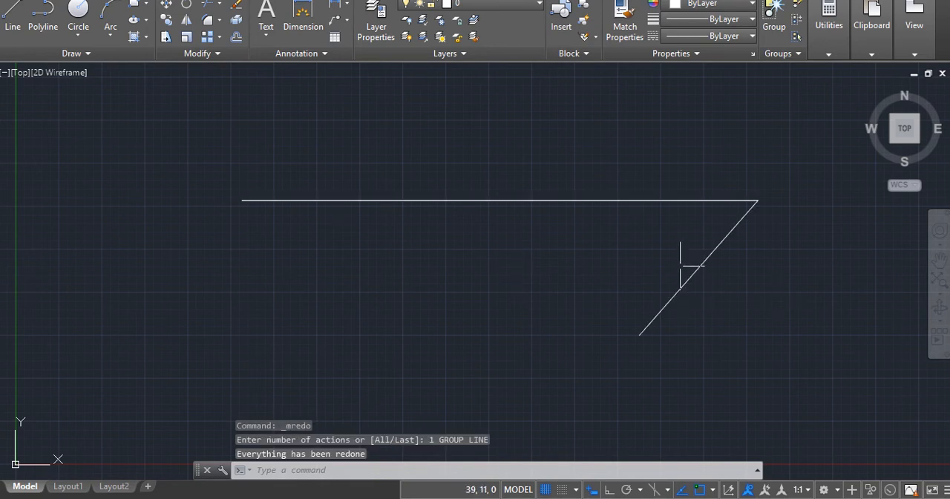
- Delete the slanted segment, keeping only the horizontal line
click(702, 261)
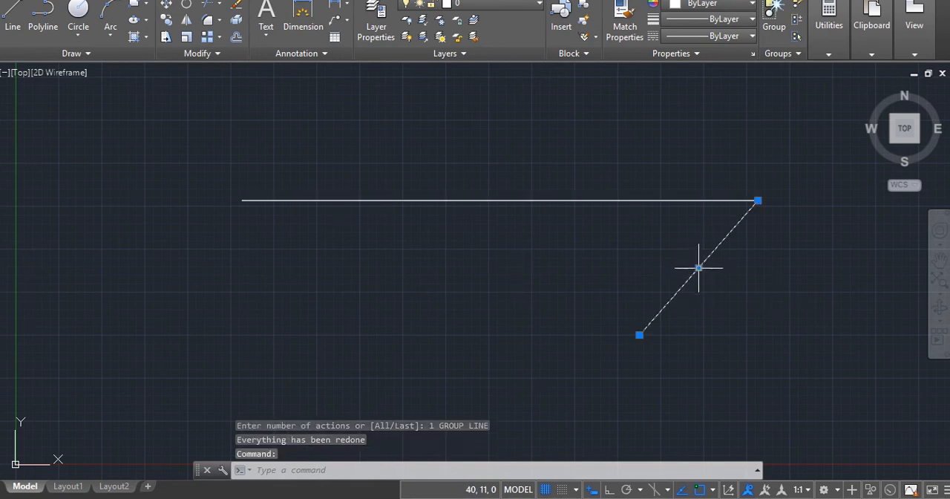
key(Delete)
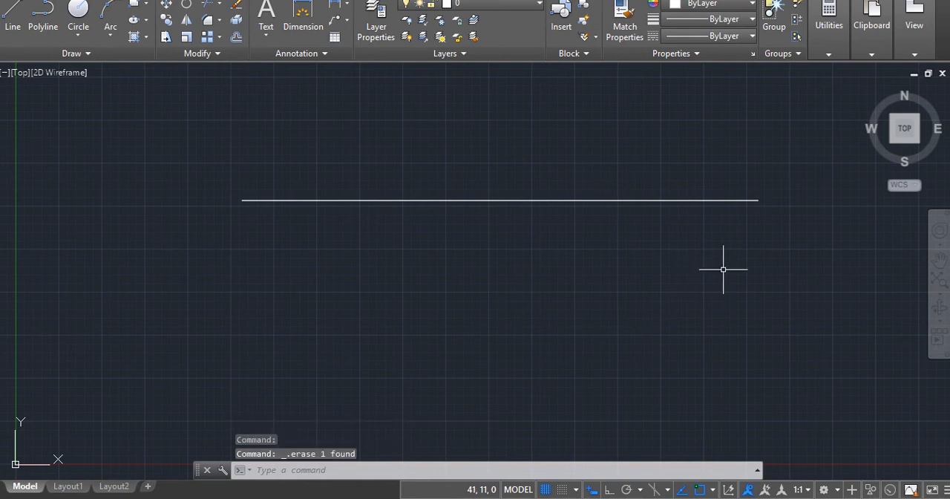
key(Escape)
key(Escape)
key(Escape)
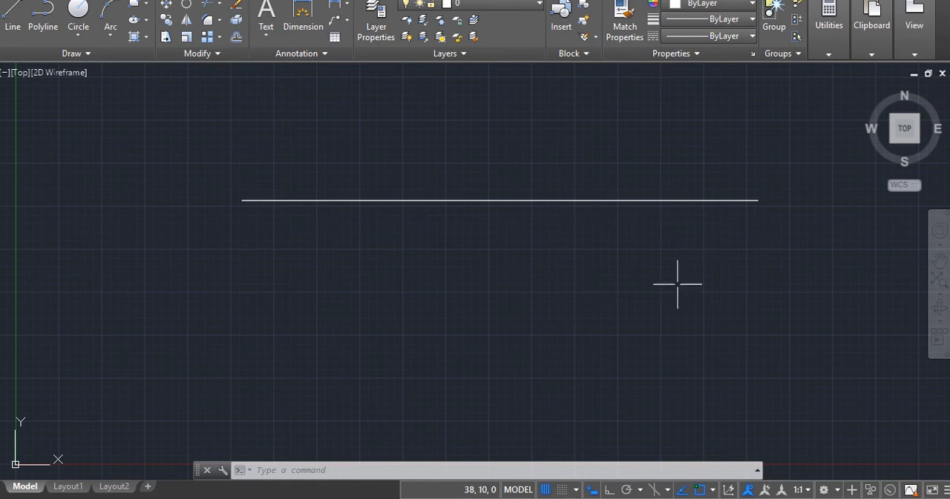
key(Escape)
key(Escape)
key(Escape)
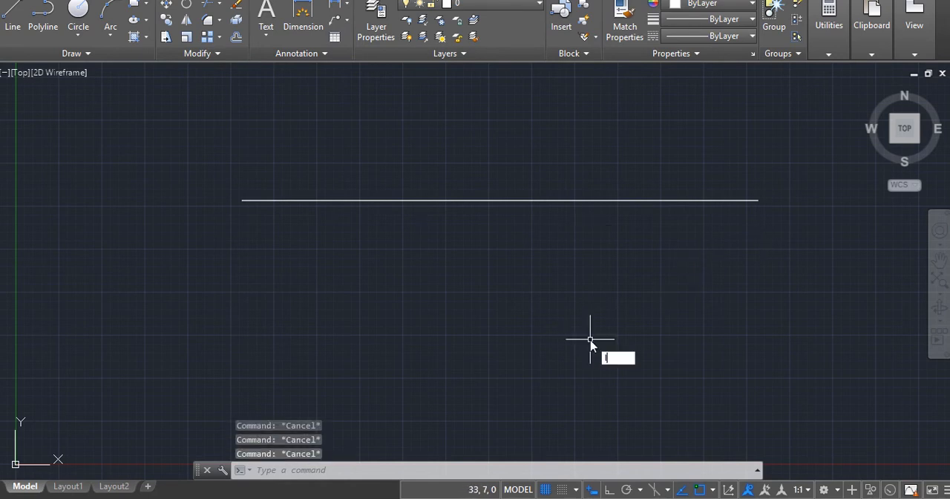
- Draw a second horizontal line about 30 mm long just below the first, from about (13, 14) to (43, 14)
text(L)
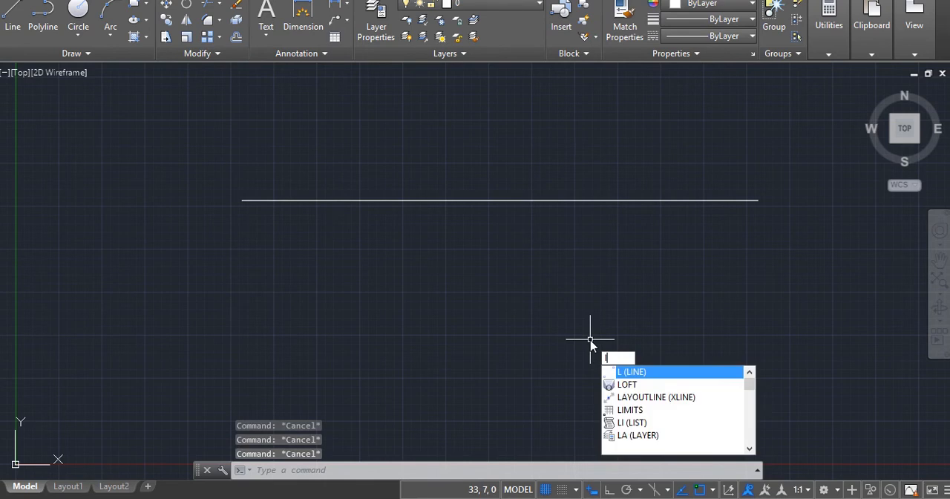
key(Return)
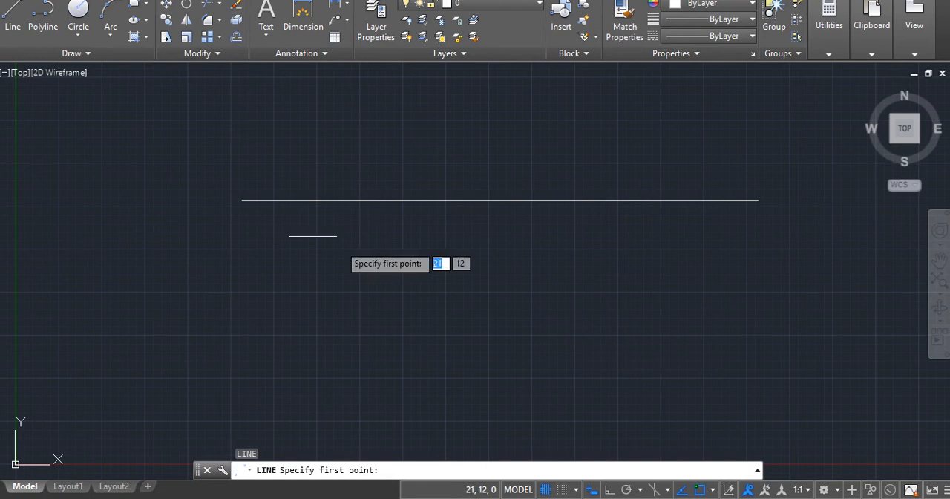
click(241, 223)
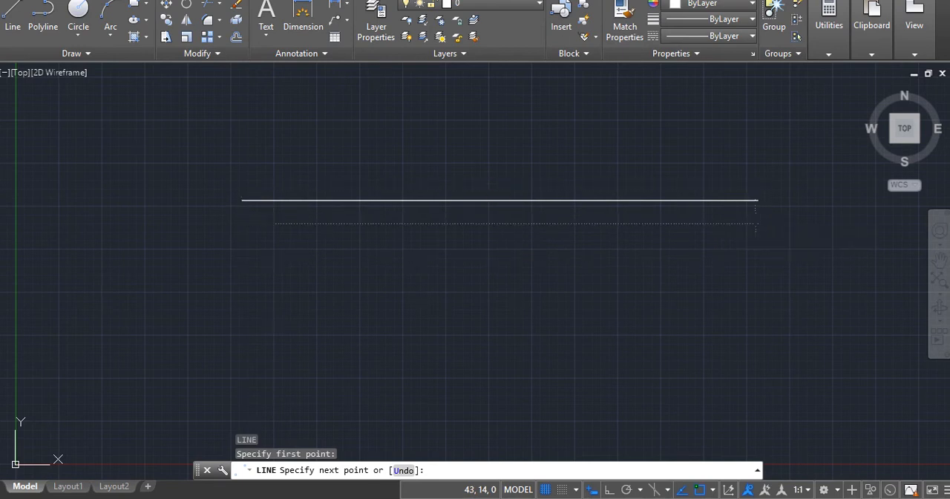
click(756, 223)
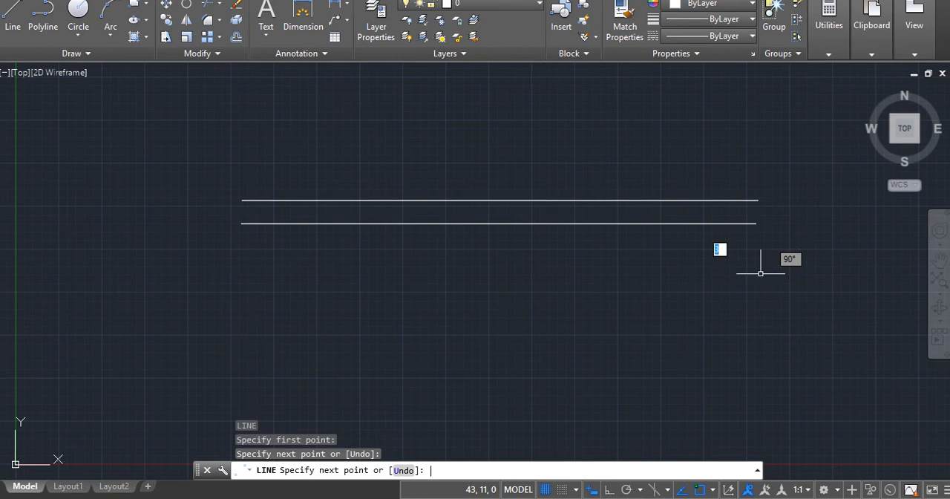
key(Return)
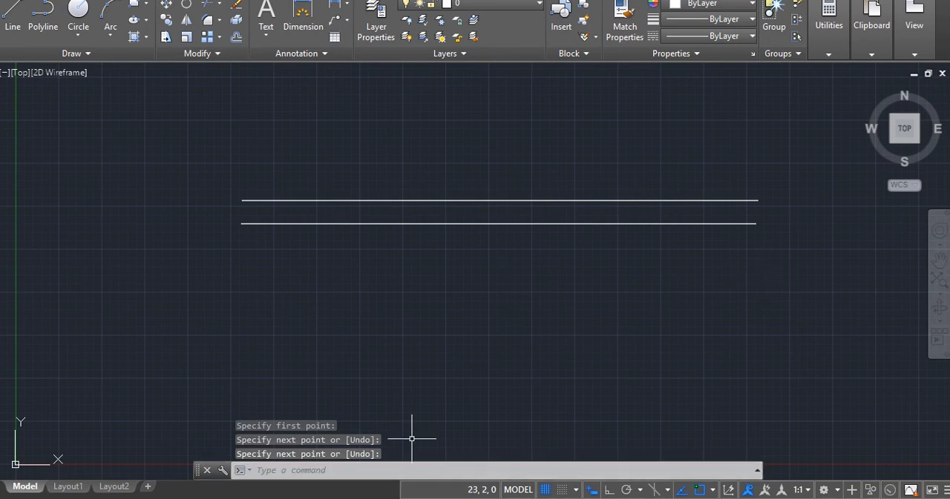
- Draw a third horizontal line about 30 mm long below the other two, using Ortho mode to keep it straight
click(415, 470)
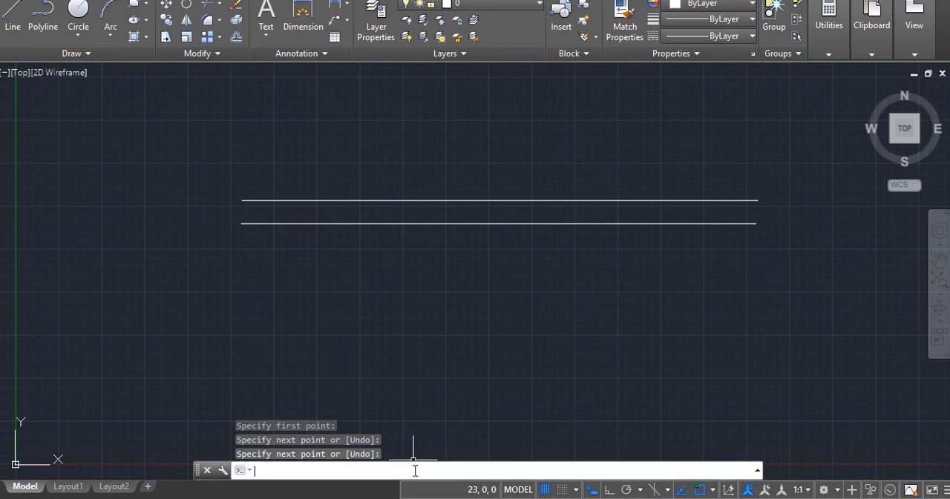
text(line)
key(Return)
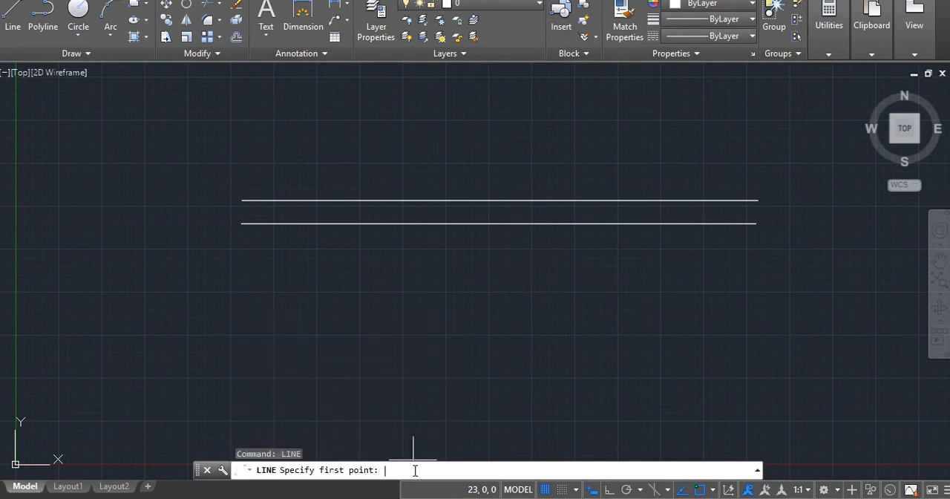
click(242, 257)
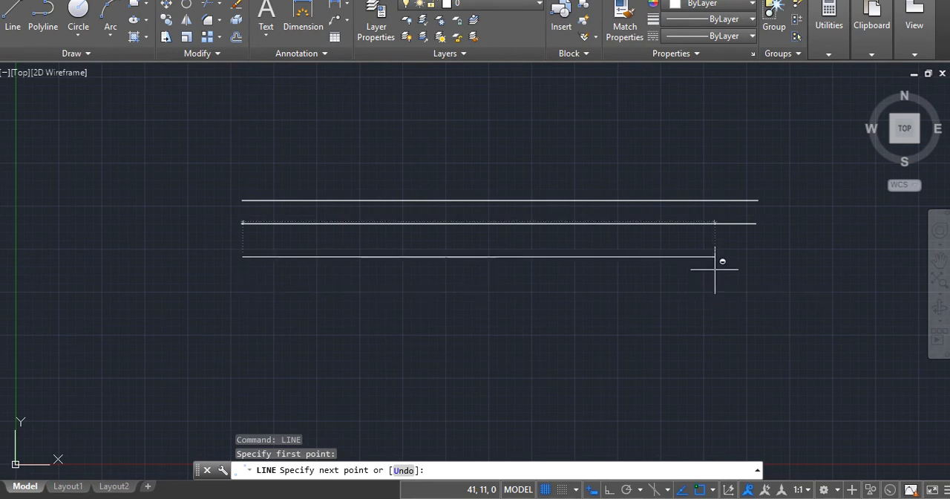
key(F8)
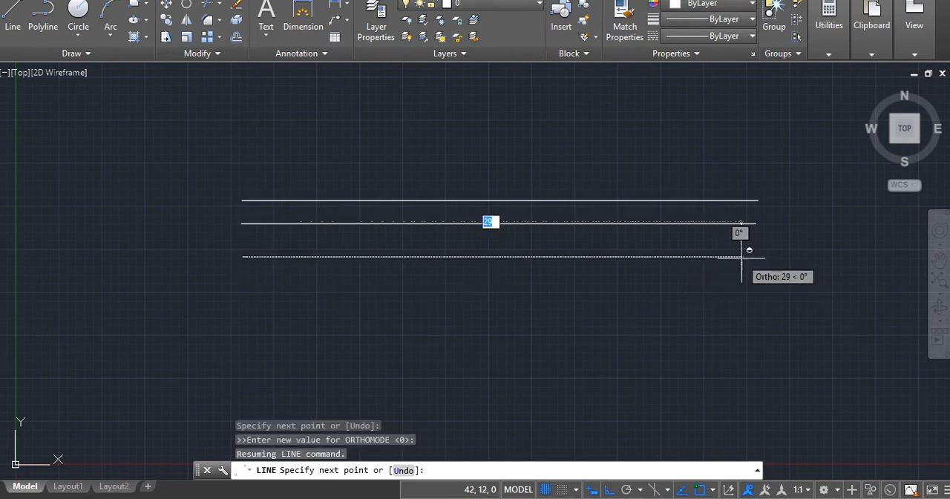
click(751, 257)
key(Return)
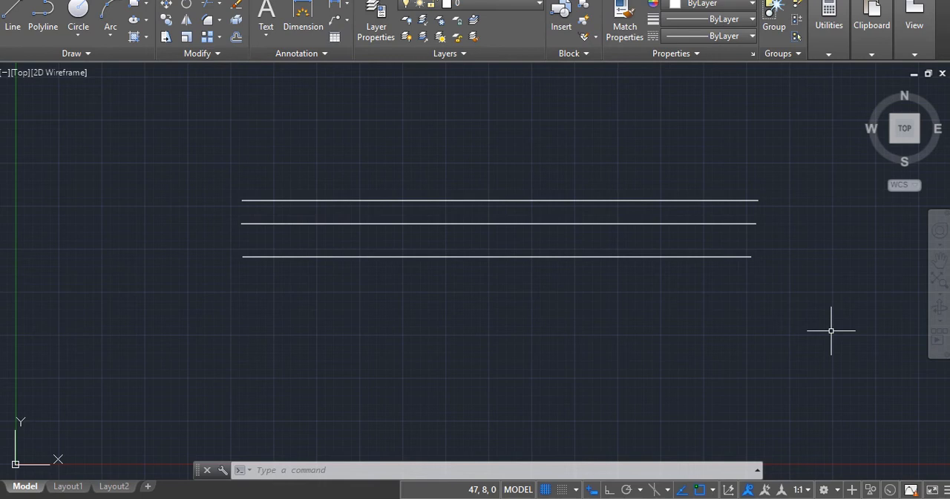
- Draw a 30 mm line at a 30° angle, starting below the horizontal lines and rising across them to the right
text(l)
key(Return)
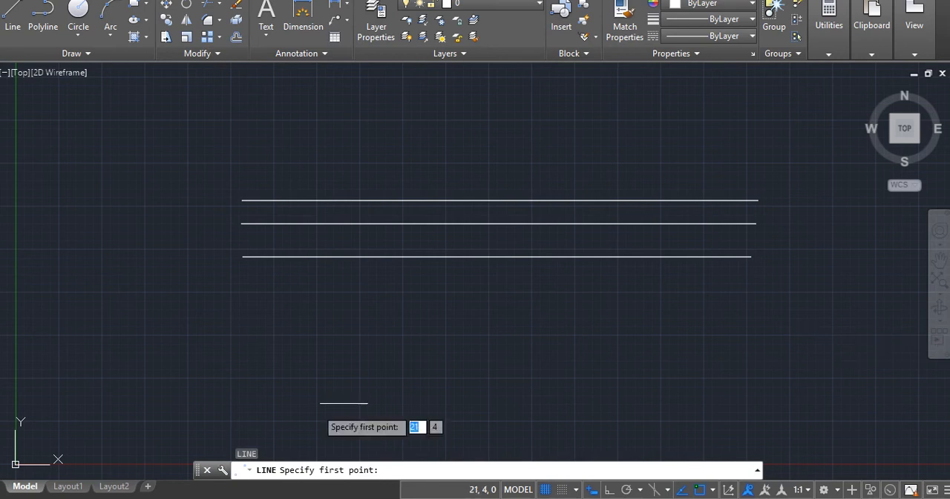
click(257, 412)
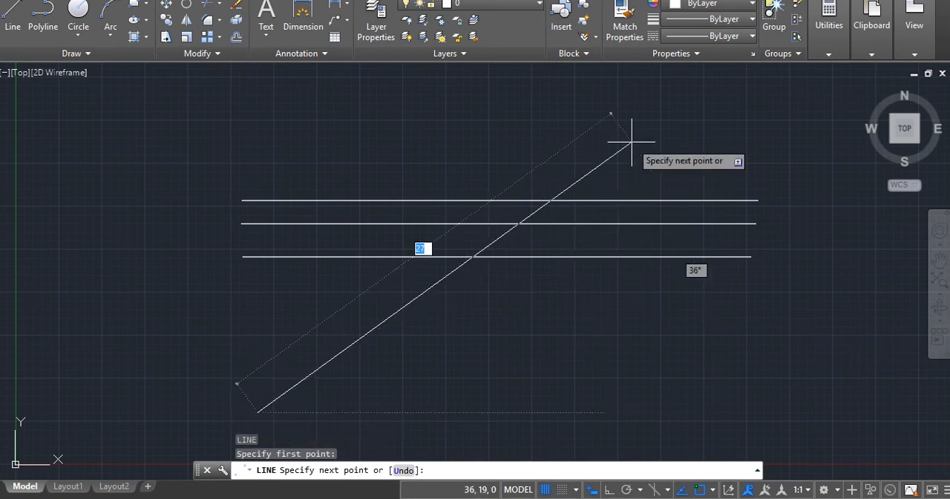
text(30)
key(Tab)
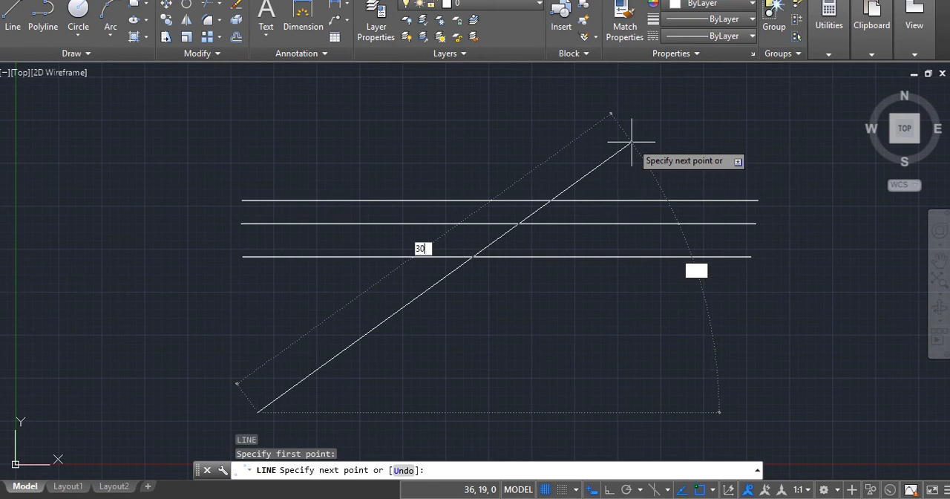
text(3)
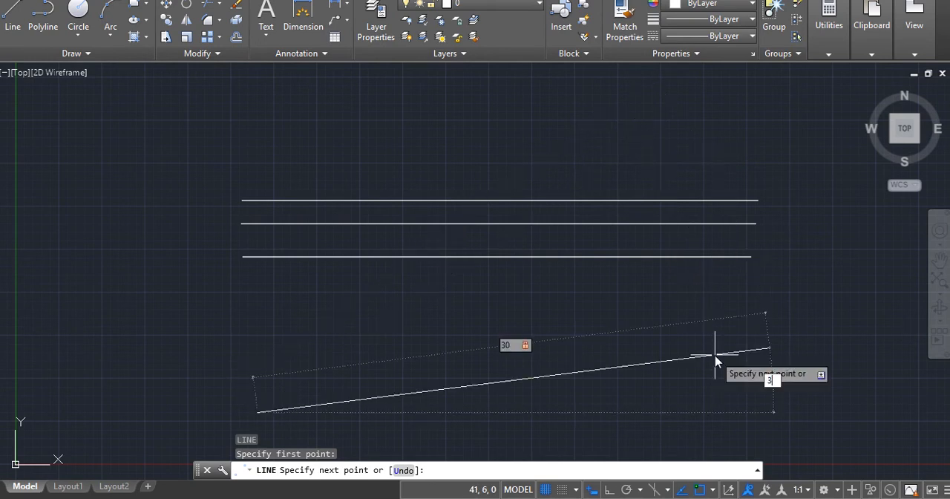
text(0)
key(Return)
key(Return)
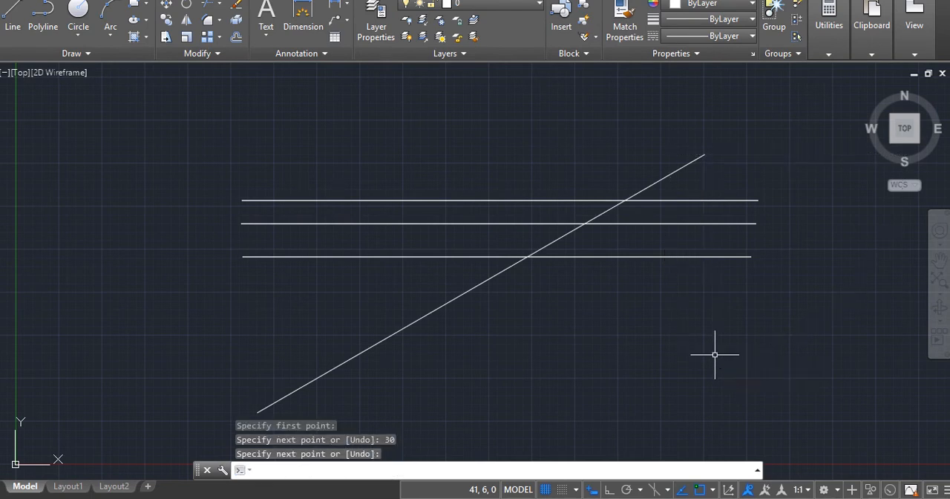
key(Escape)
key(Escape)
key(Escape)
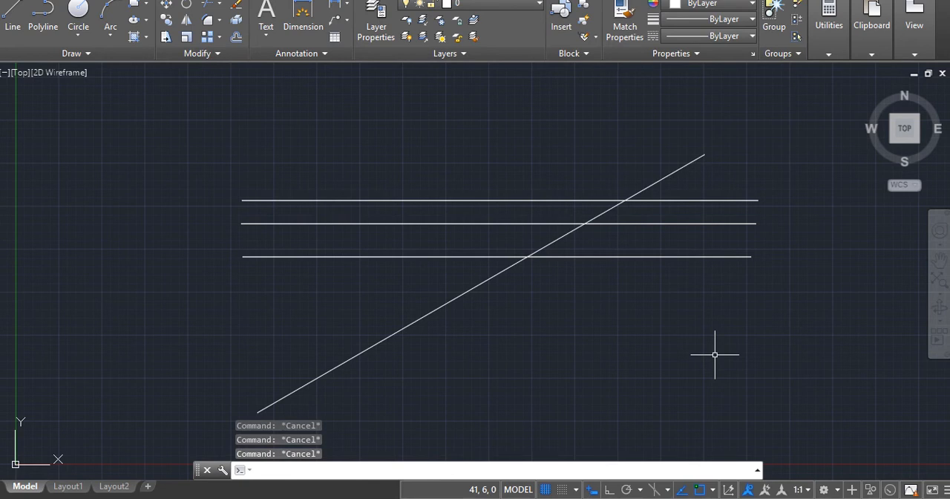
- Draw a vertical line 30 mm long from the origin (0,0) to the relative point @0,30
text(L)
key(Return)
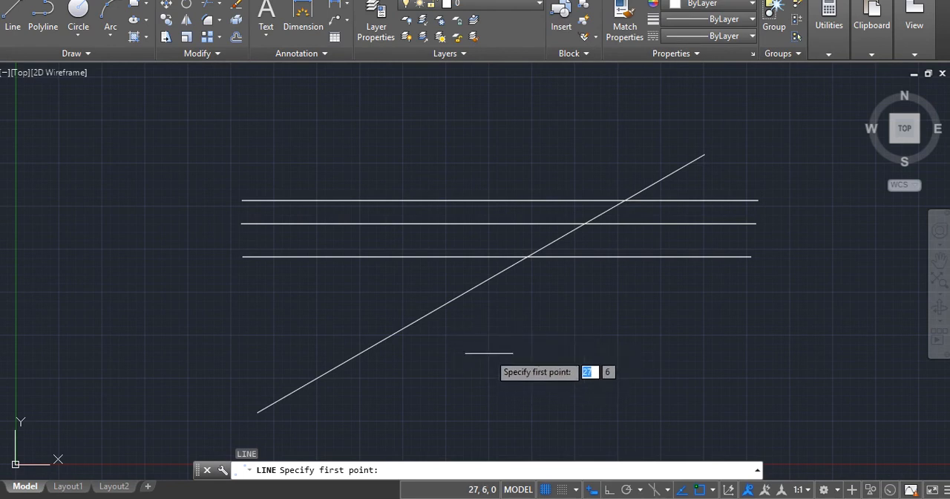
text(0)
key(Tab)
key(Return)
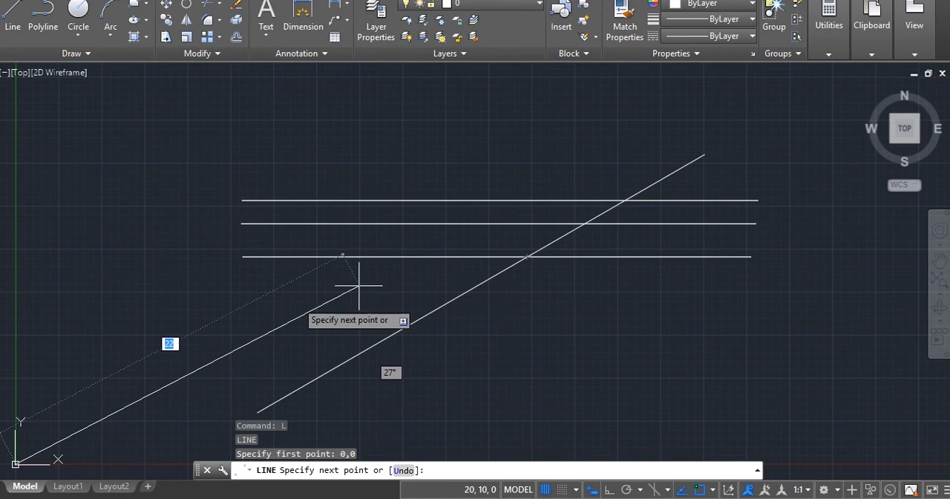
text(0)
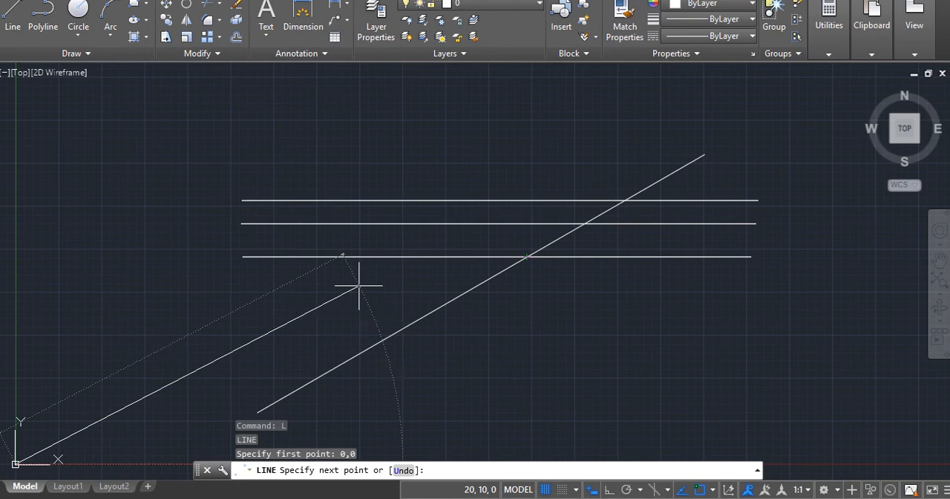
key(Tab)
text(30)
key(Return)
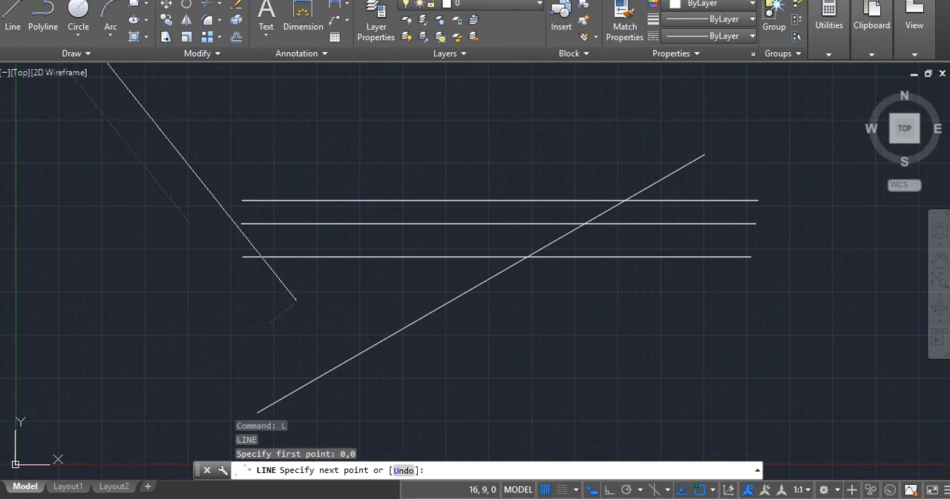
key(Return)
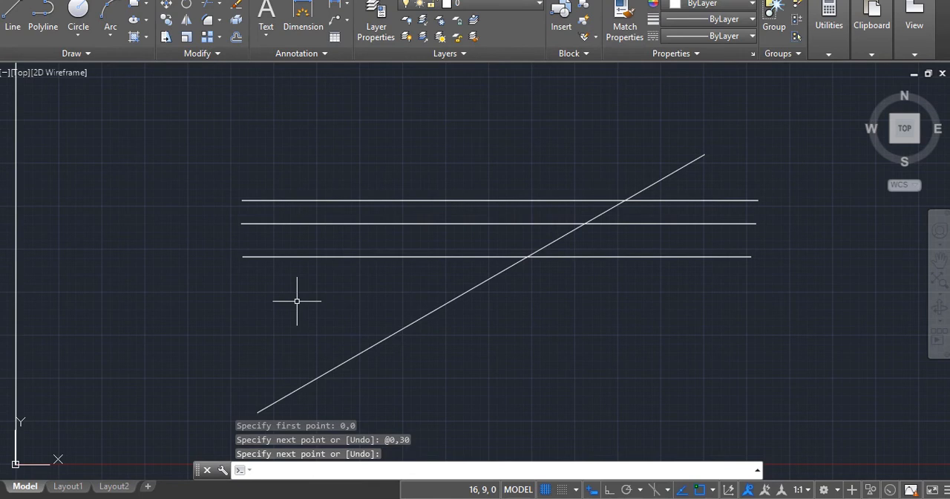
click(15, 239)
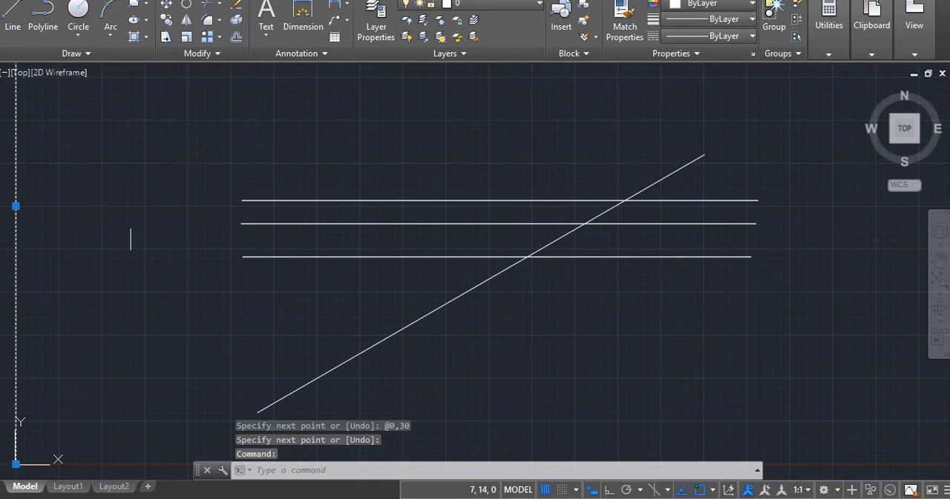
key(Escape)
key(Escape)
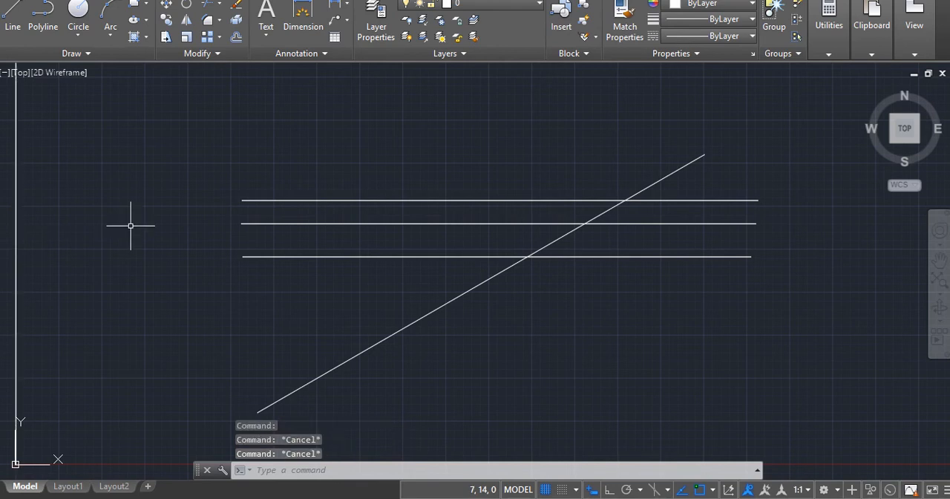
- Examine the full length of the vertical line at the origin together with the horizontal and angled lines
scroll(131, 226, down, 6)
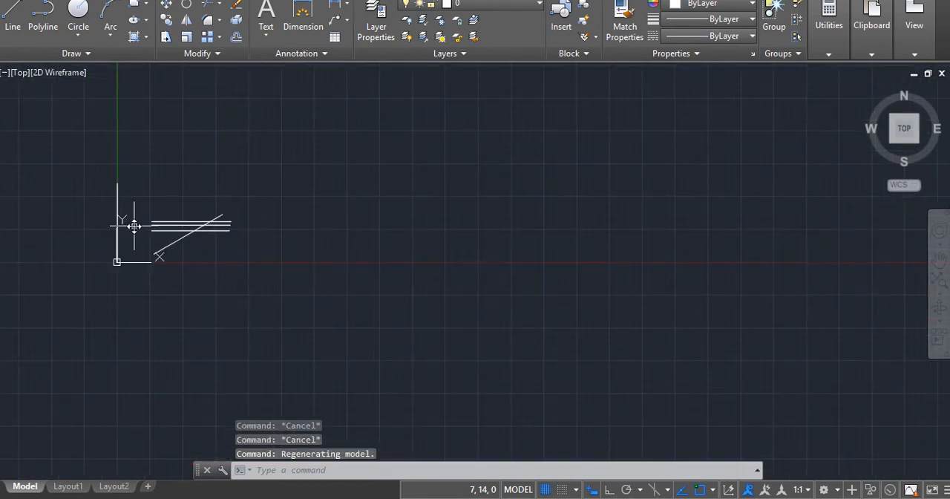
scroll(134, 226, up, 5)
scroll(134, 226, down, 3)
scroll(133, 226, up, 2)
scroll(134, 225, down, 2)
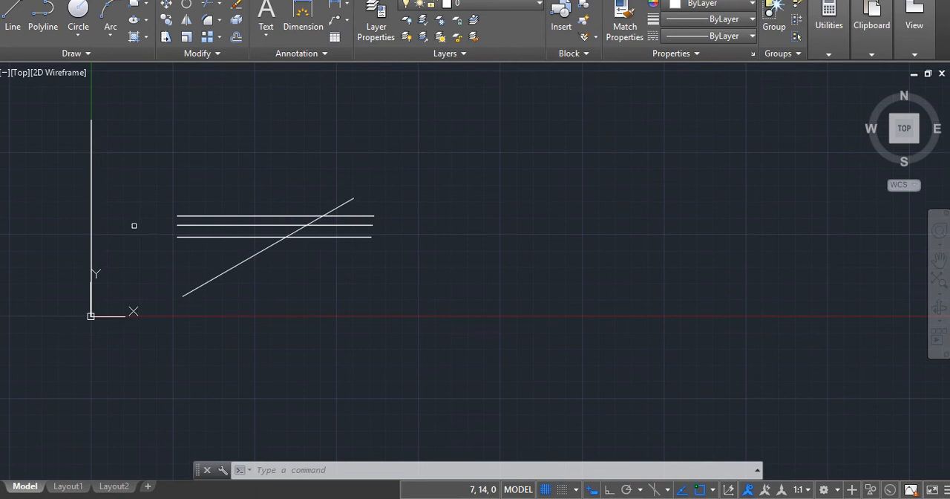
key(Escape)
key(Escape)
key(Escape)
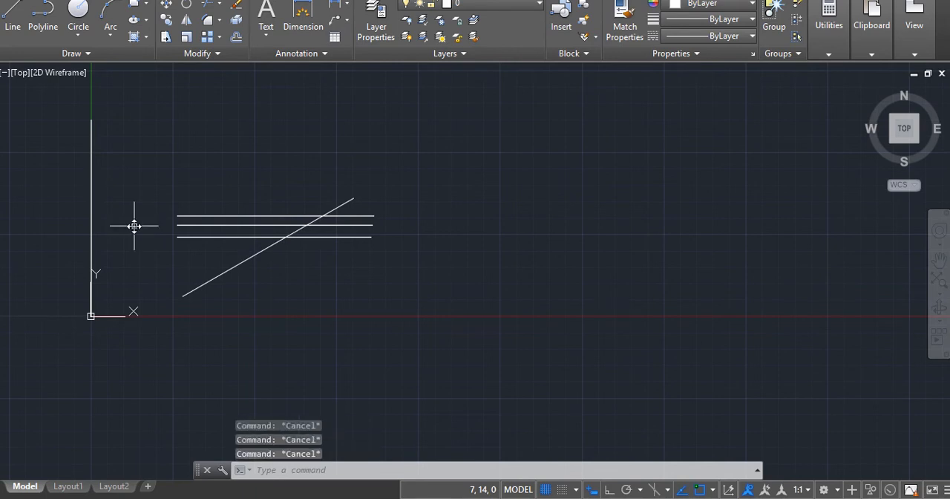
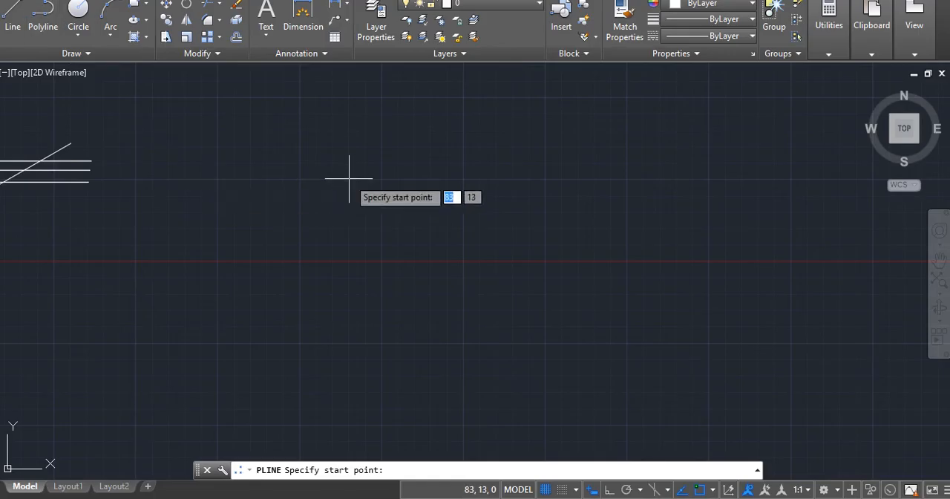
key(Escape)
key(Escape)
key(Escape)
key(Escape)
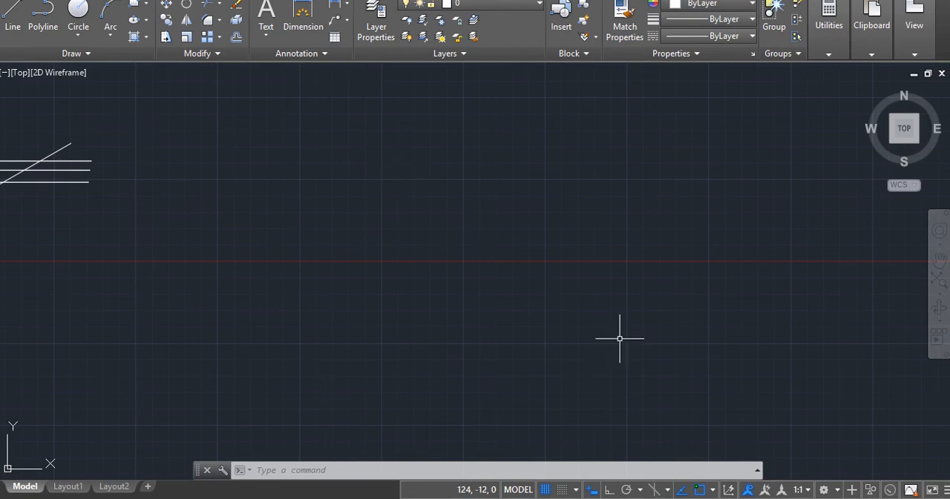
- Turn on Ortho mode and draw an L-shaped polyline in the empty area, 30 mm straight down and 30 mm to the right
click(607, 492)
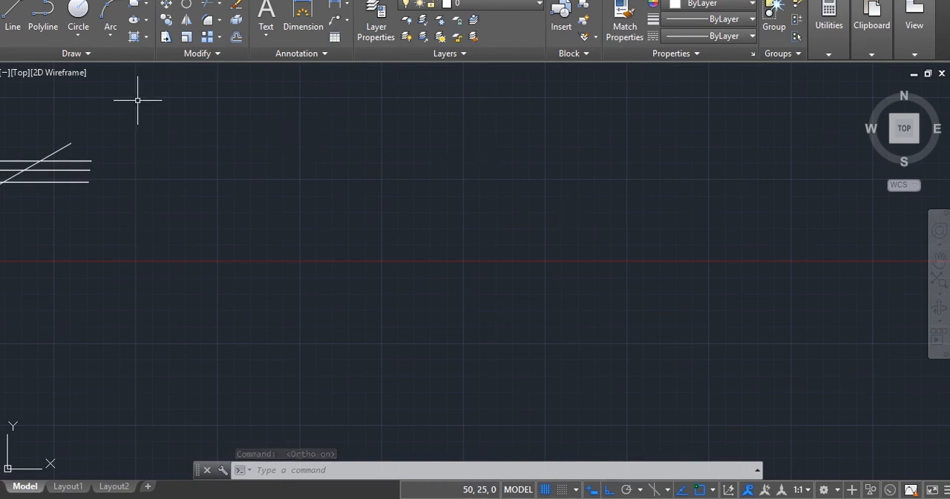
click(42, 15)
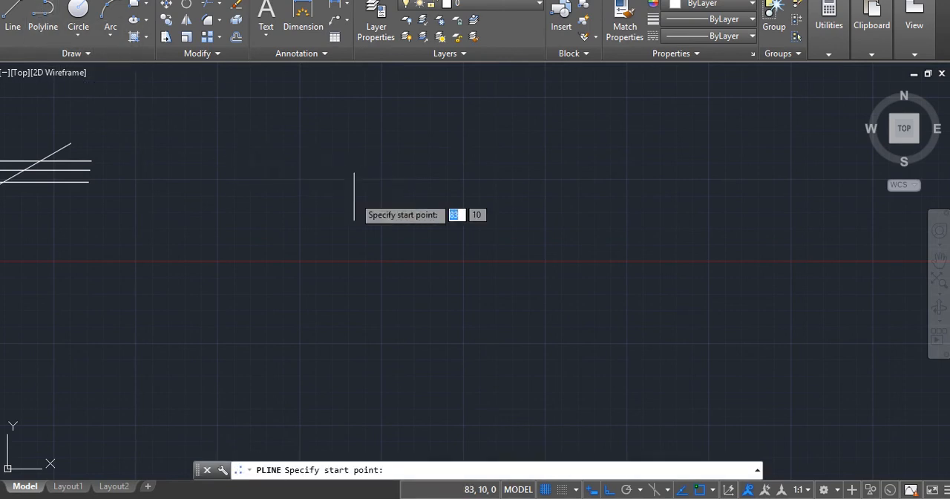
click(377, 144)
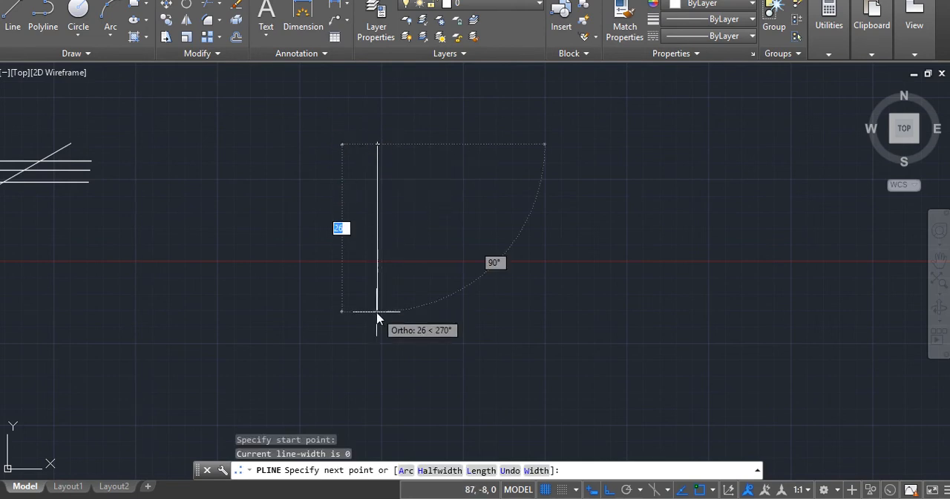
text(30)
key(Return)
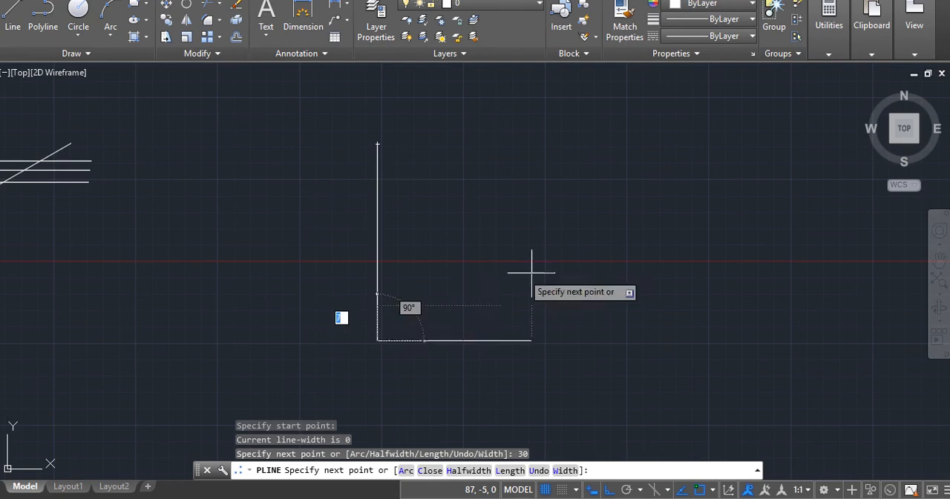
text(30)
key(Return)
key(Return)
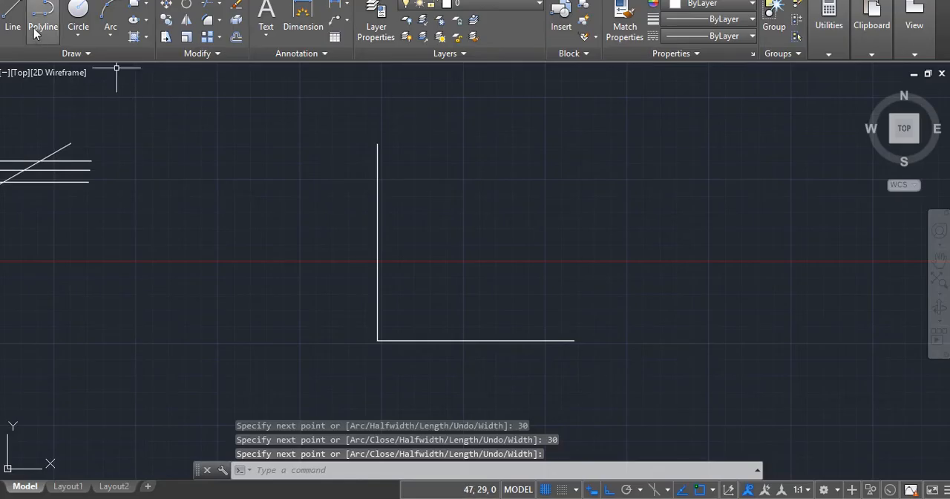
- Draw a second L shape to the right of the polyline using the Line command, 30 mm down and 30 mm to the right
click(13, 18)
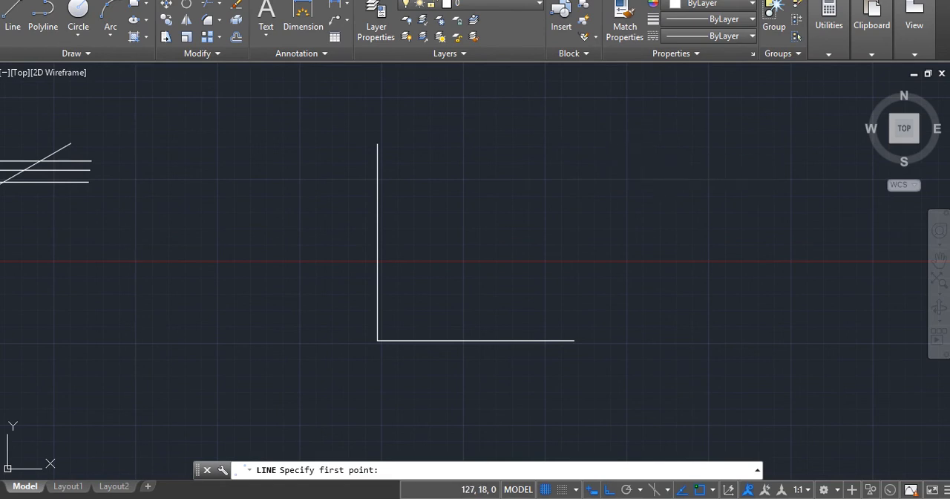
click(643, 146)
text(30)
key(Return)
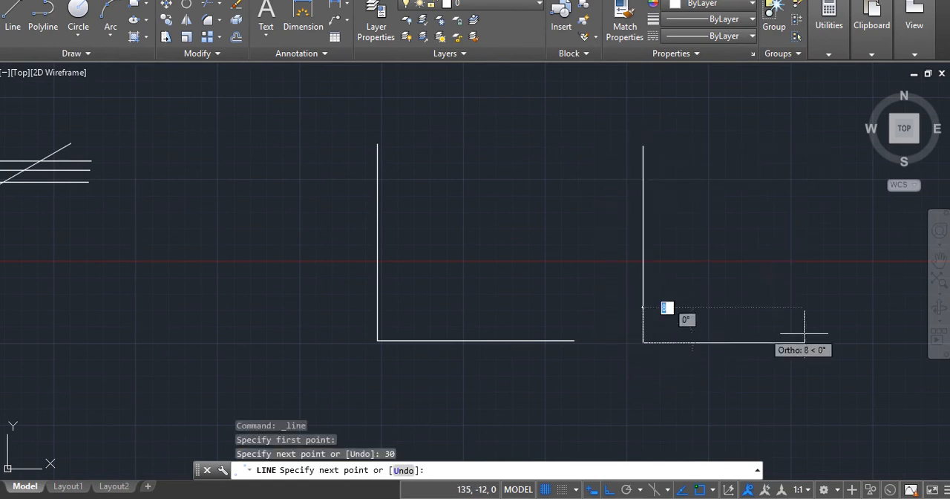
text(30)
key(Return)
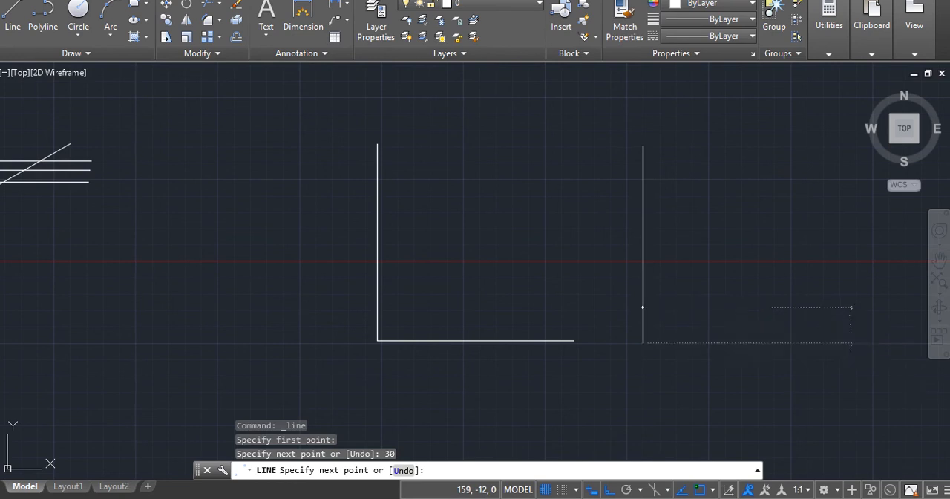
key(Return)
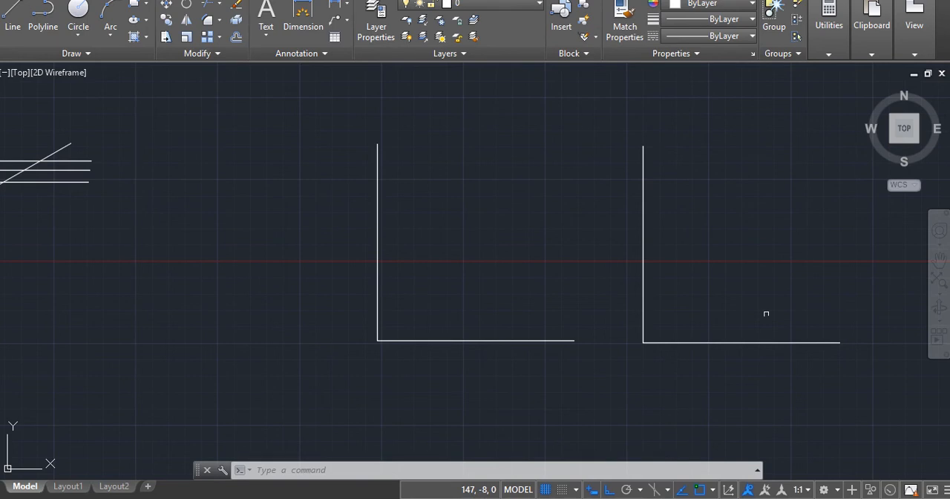
- Compare how the L-shaped polyline and the two separate line segments of the second L shape are selected
click(502, 342)
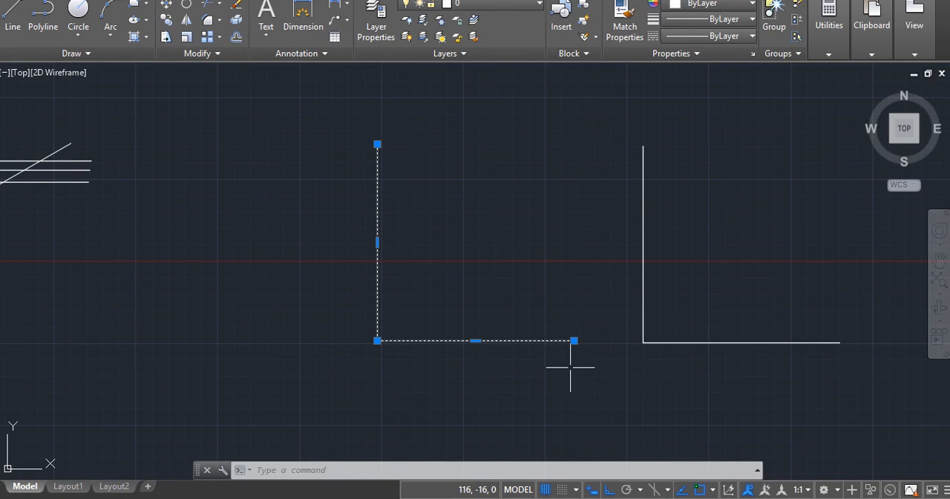
key(Escape)
key(Escape)
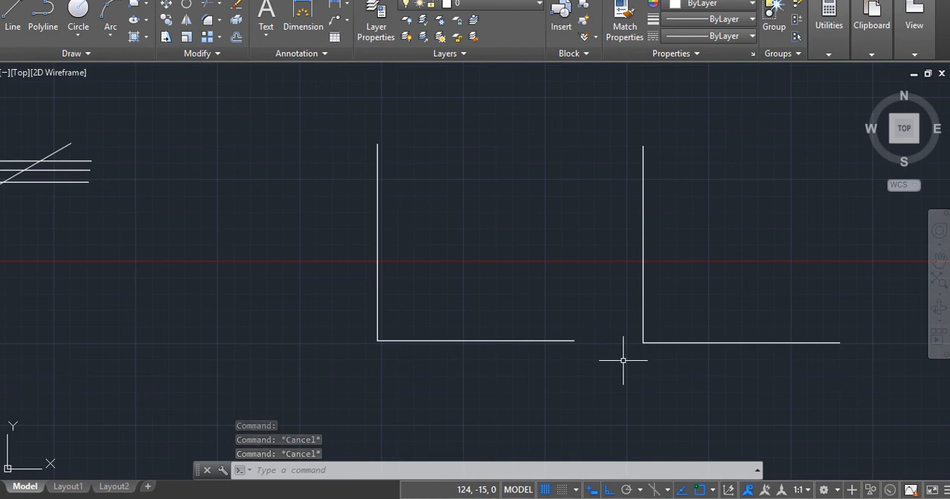
click(724, 342)
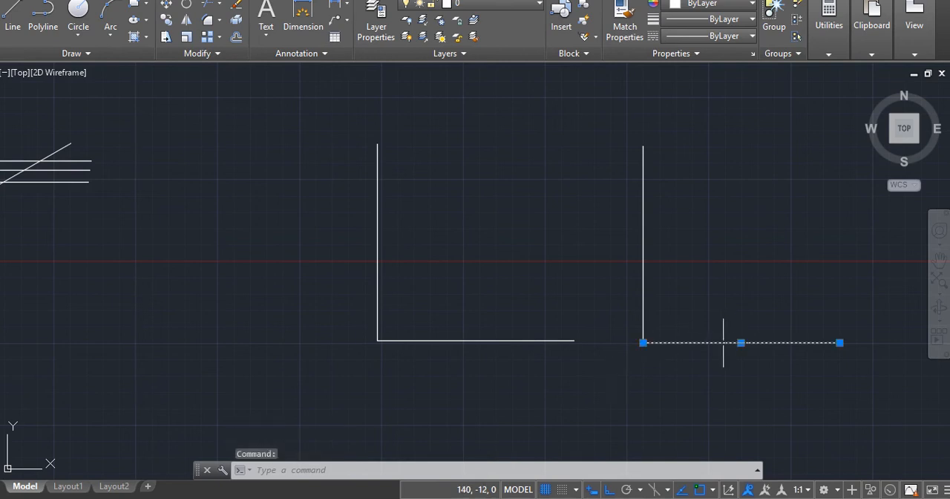
click(643, 276)
key(Escape)
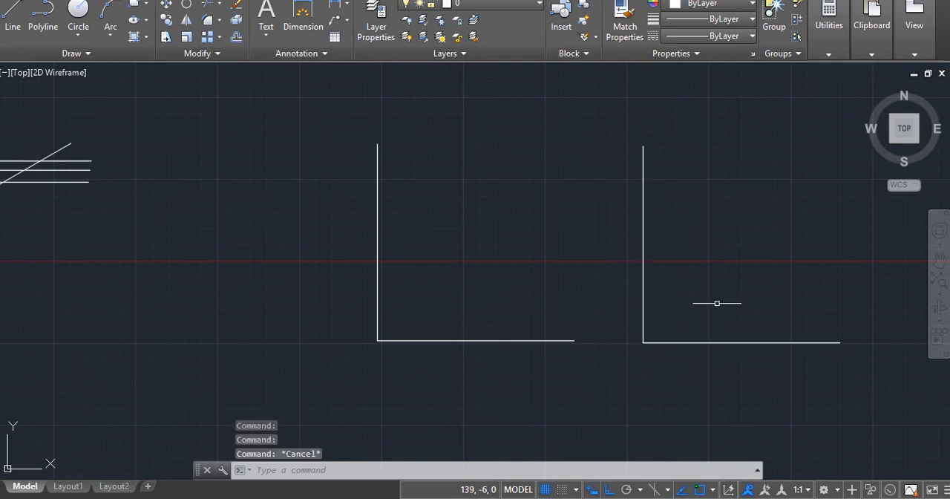
key(Escape)
key(Escape)
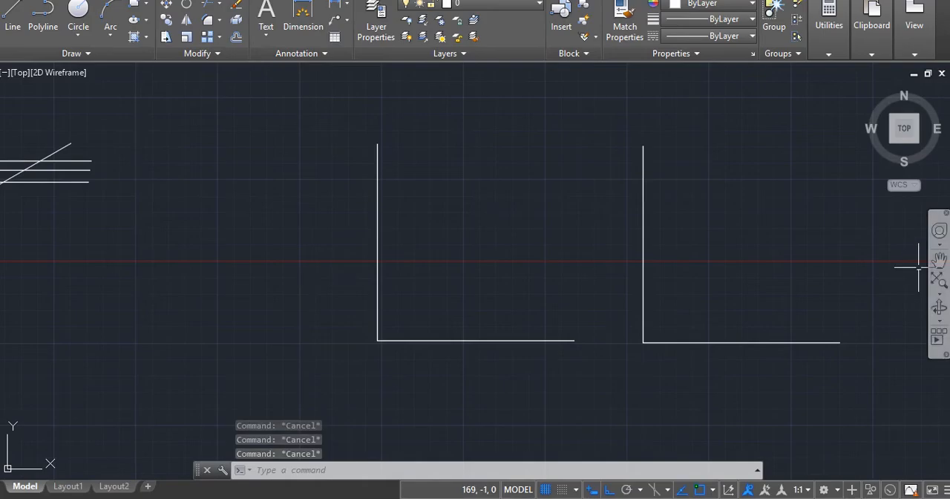
- Draw a circle with a 30 mm radius in the empty area to the right of the two L shapes
click(939, 260)
drag(833, 275, 501, 259)
mouse_move(739, 259)
mouse_down()
mouse_move(677, 269)
mouse_move(510, 265)
mouse_up()
drag(456, 284, 408, 283)
drag(539, 276, 383, 297)
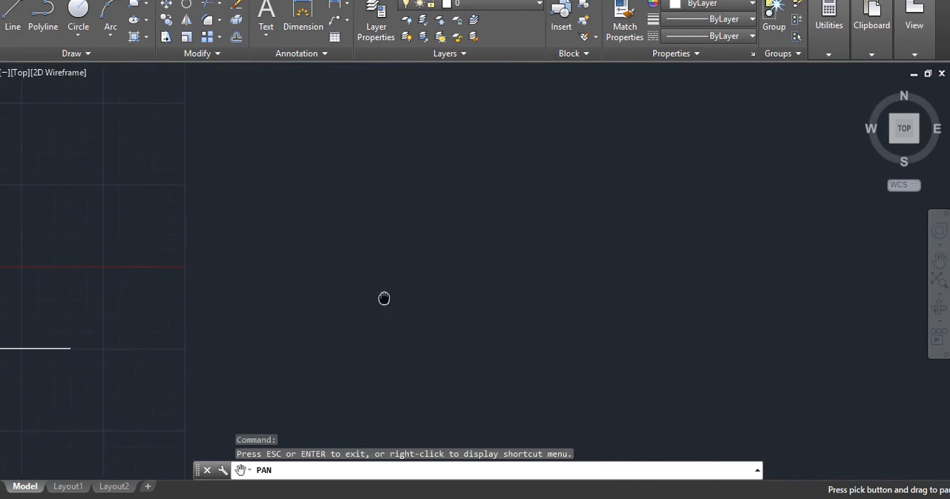
key(Escape)
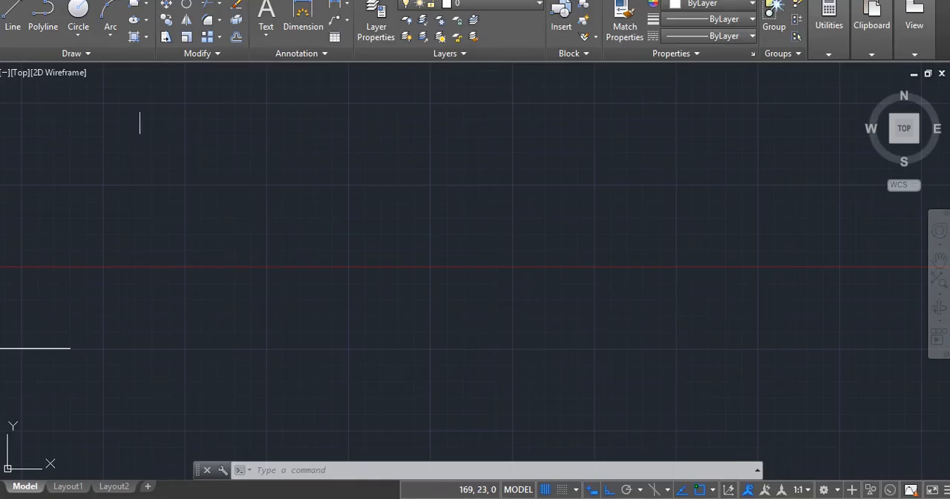
click(78, 21)
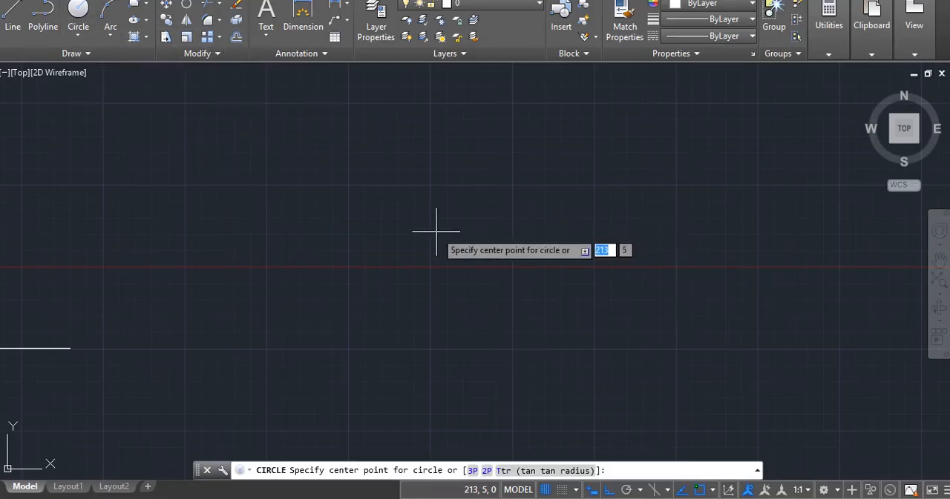
click(404, 259)
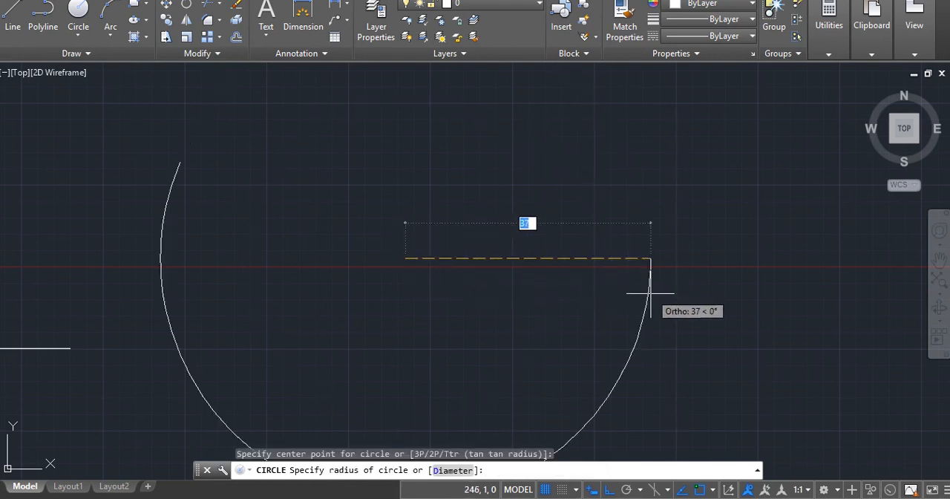
text(3)
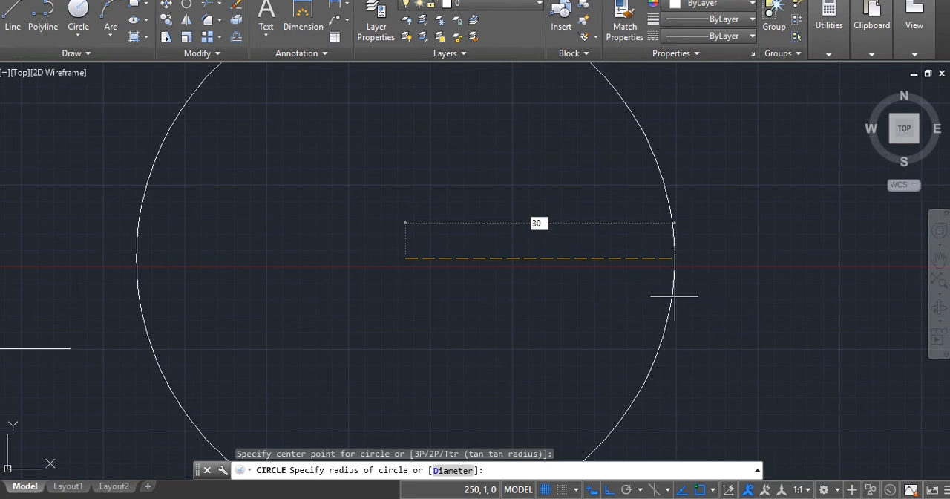
key(Return)
scroll(675, 296, down, 2)
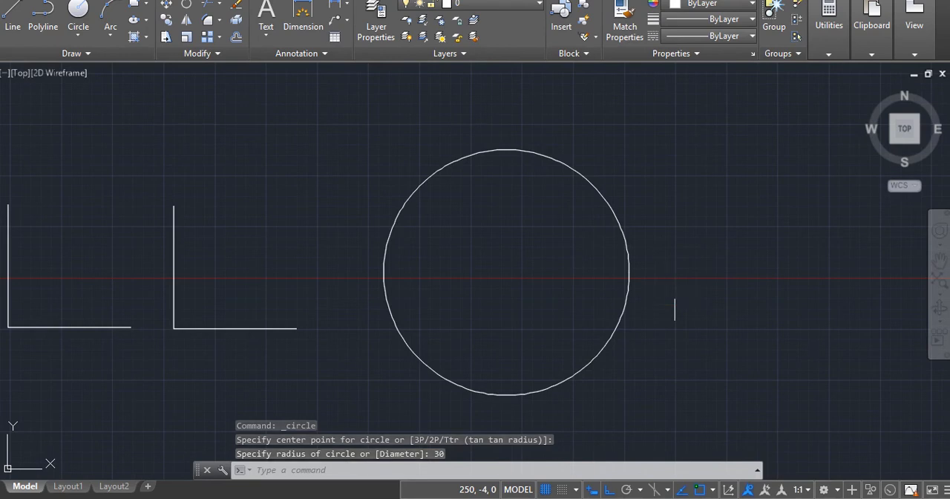
key(Escape)
key(Escape)
key(Escape)
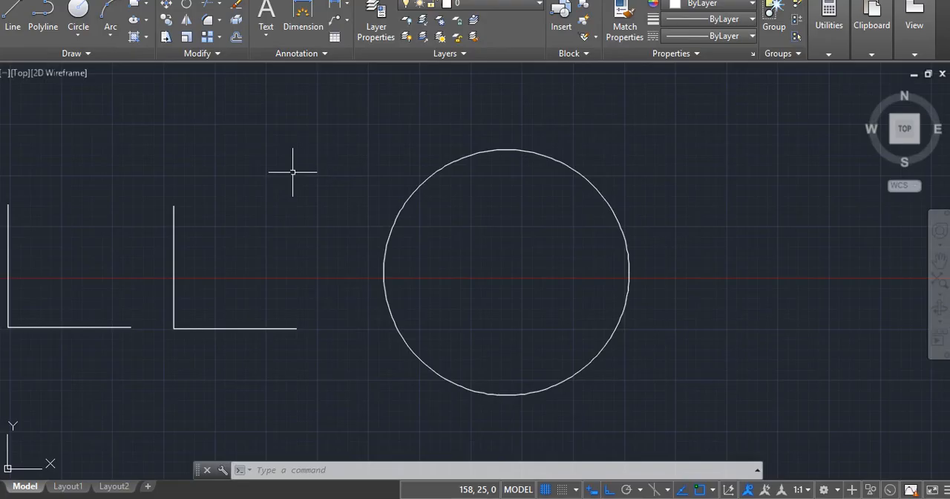
- Draw a second circle to the right of the first, using the Diameter option with a value of 30 mm
click(78, 9)
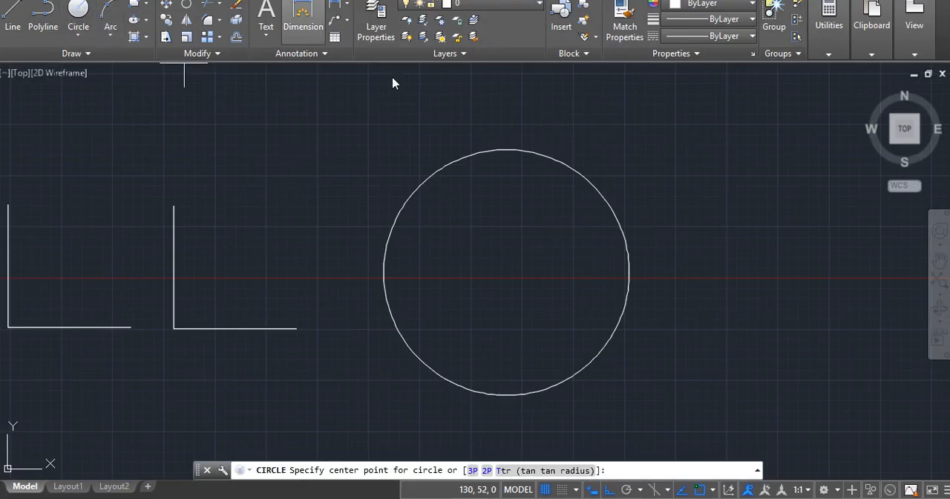
click(743, 258)
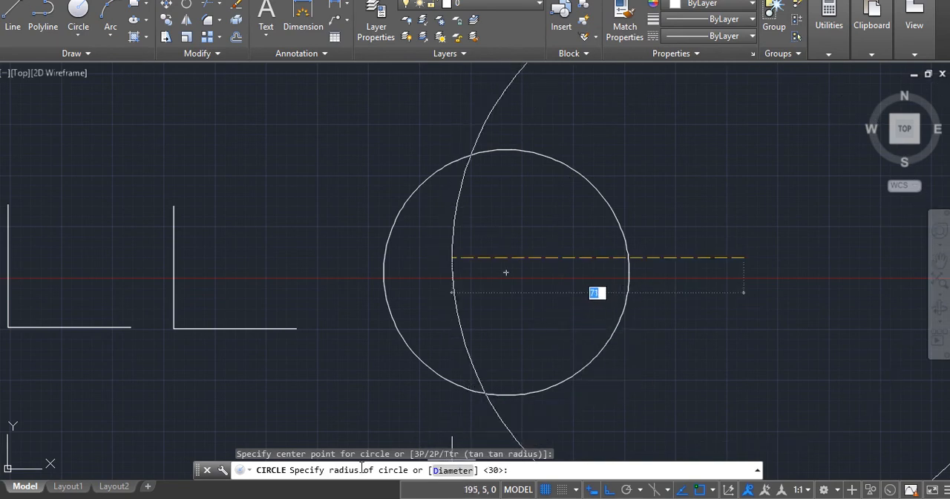
click(448, 470)
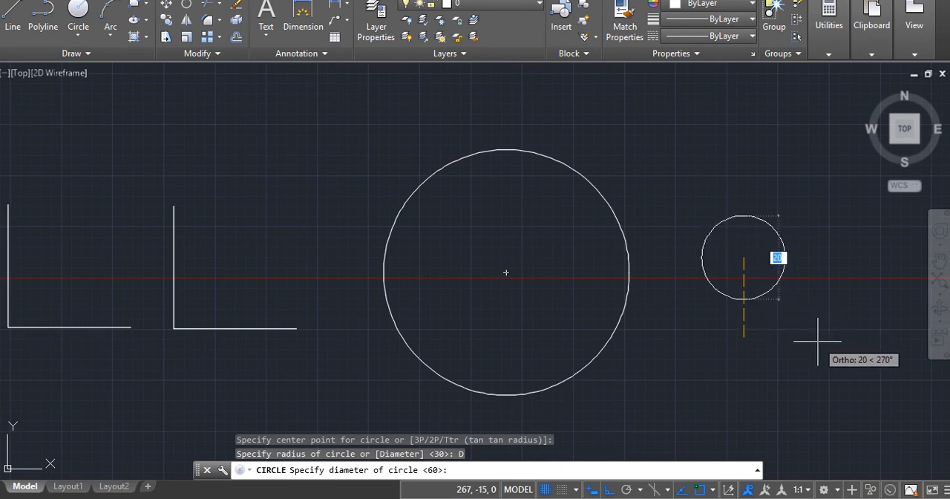
text(3)
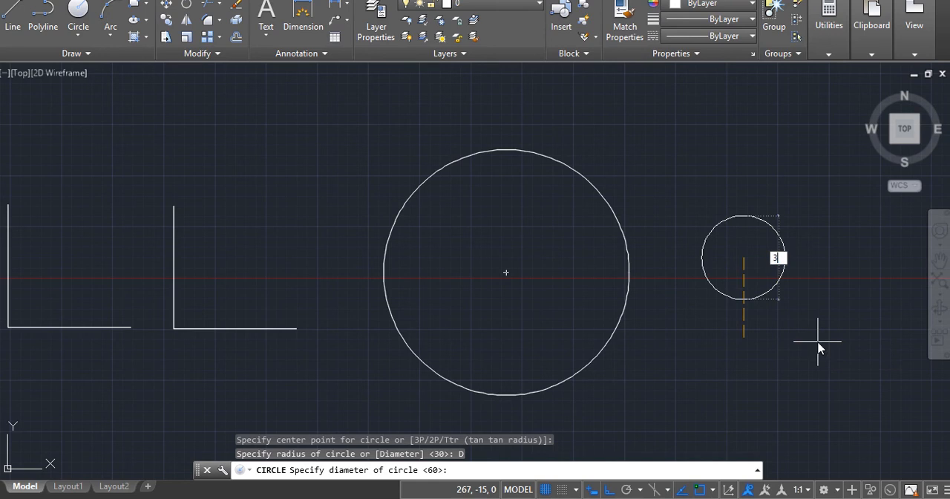
text(0)
key(Return)
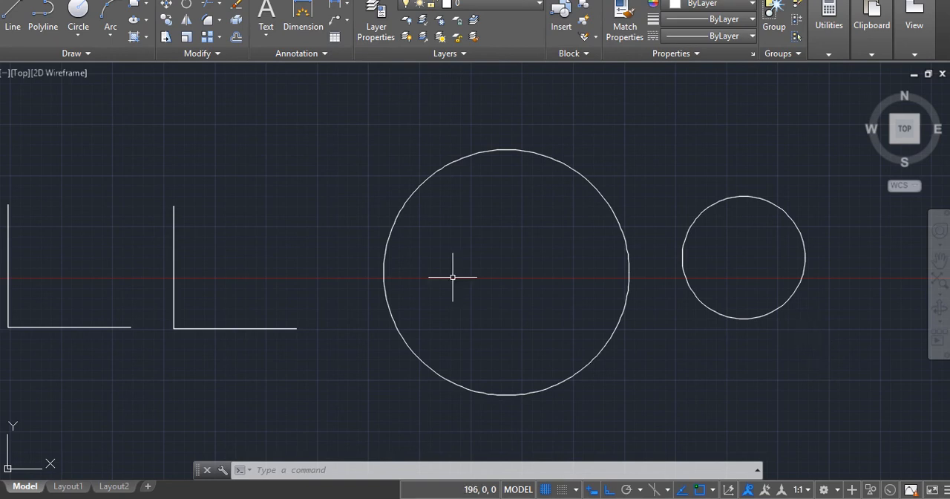
- Try to draw a Tan, Tan, Radius circle with the default 15 mm radius, using opposite sides of the large circle as tangents
click(75, 39)
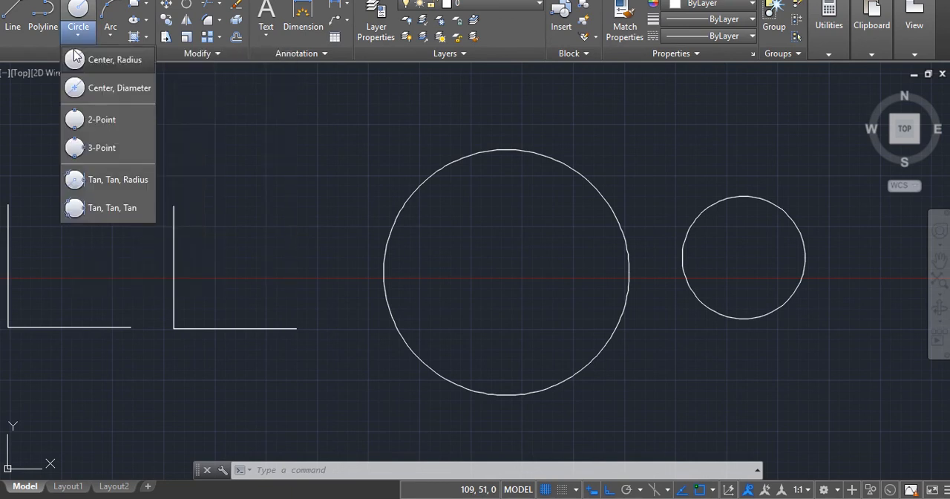
click(107, 179)
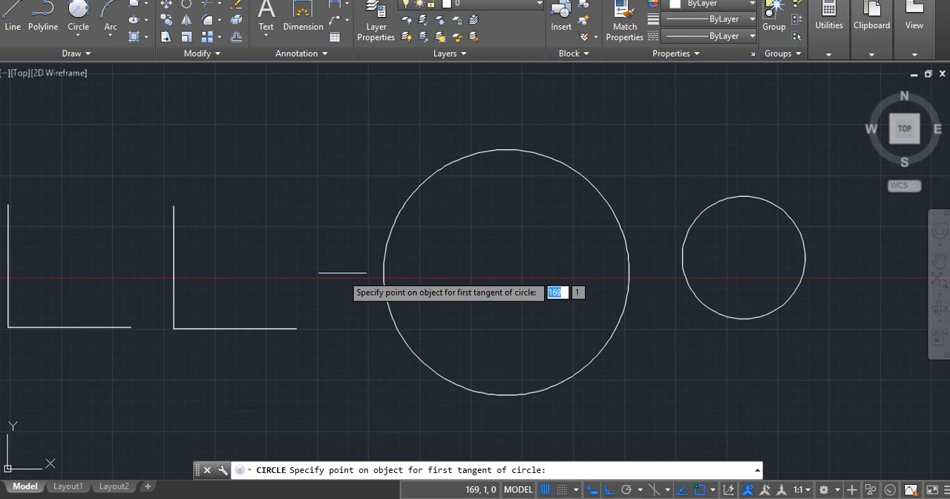
click(386, 244)
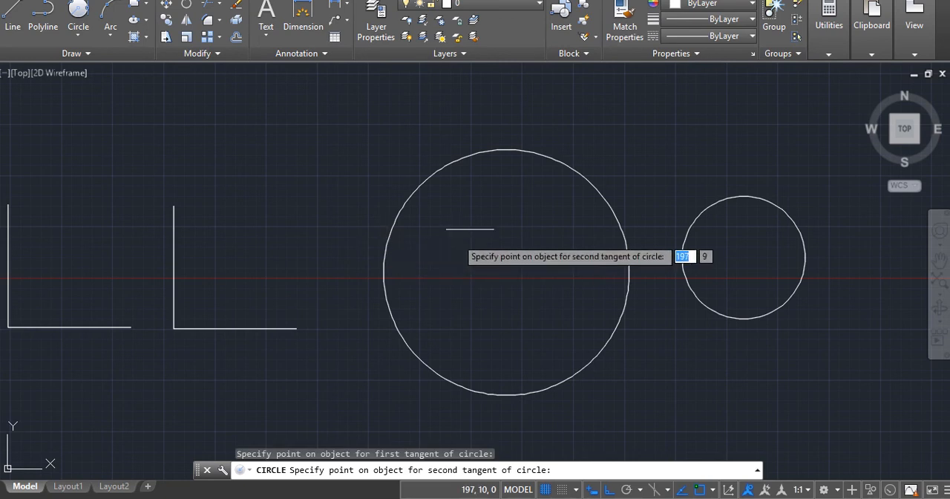
click(618, 223)
key(Return)
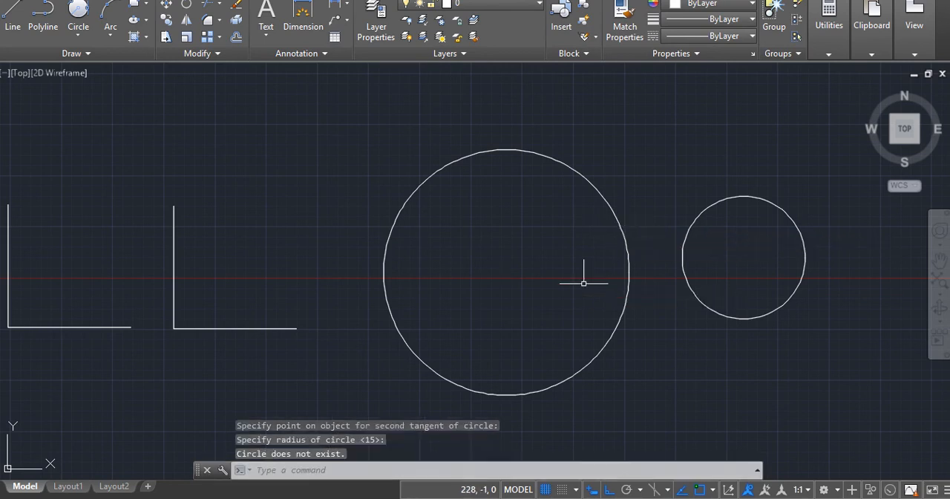
click(623, 231)
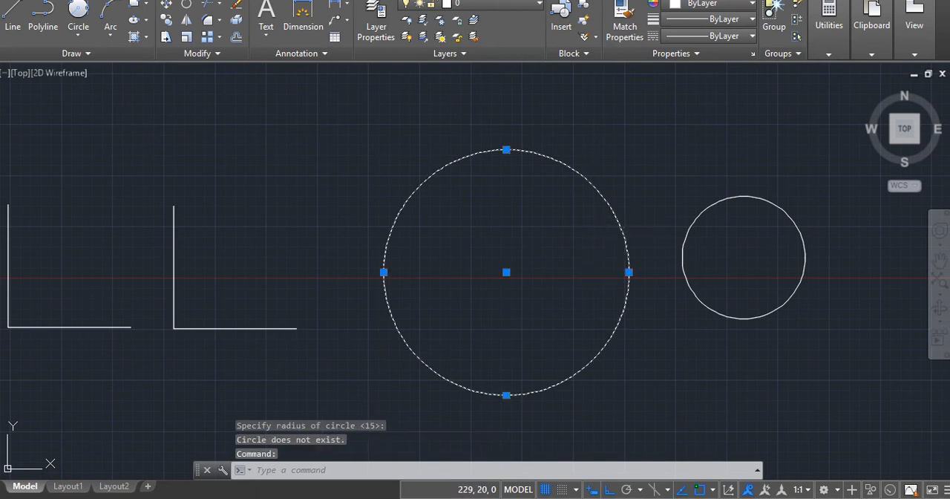
key(Escape)
key(Escape)
key(Escape)
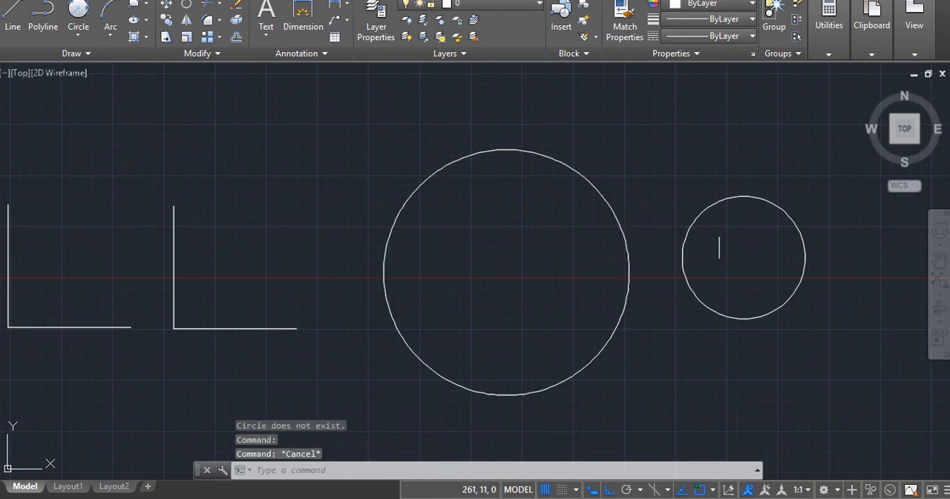
click(620, 222)
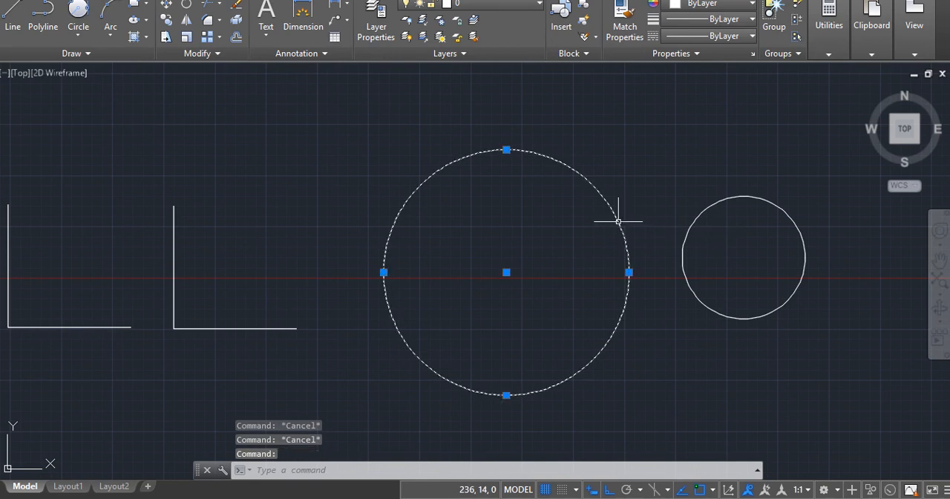
key(Escape)
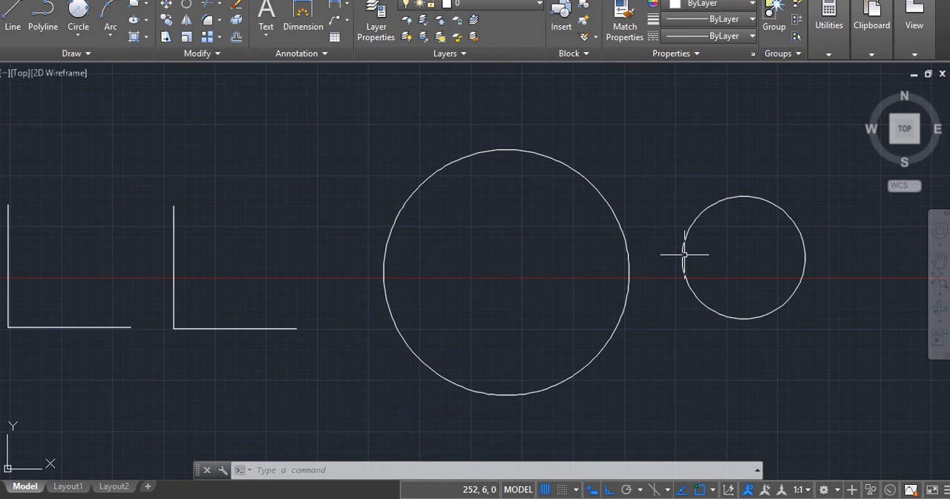
- Move the large circle horizontally to the left so that it surrounds the second L shape
key(Escape)
key(Escape)
key(Escape)
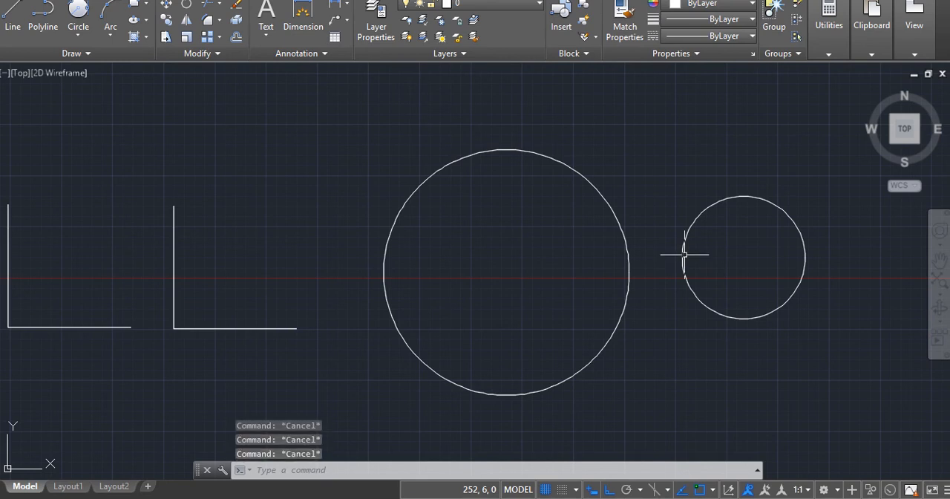
text(M)
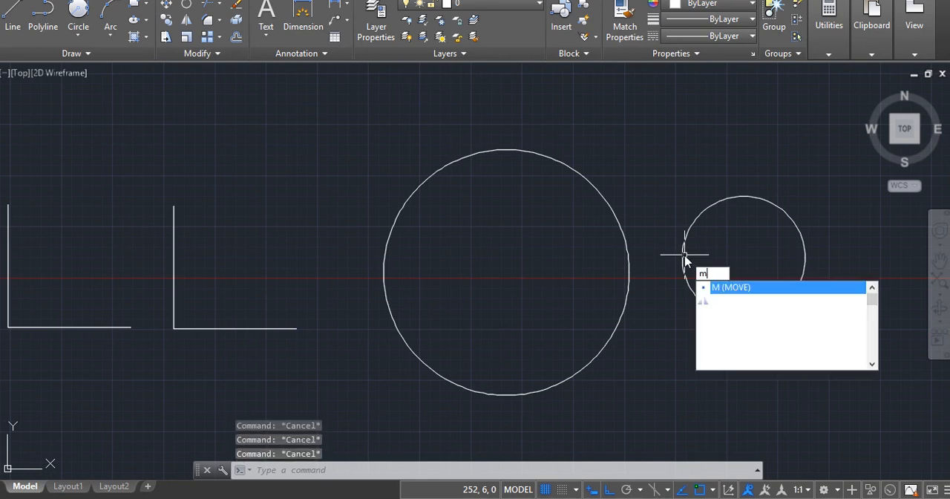
key(Return)
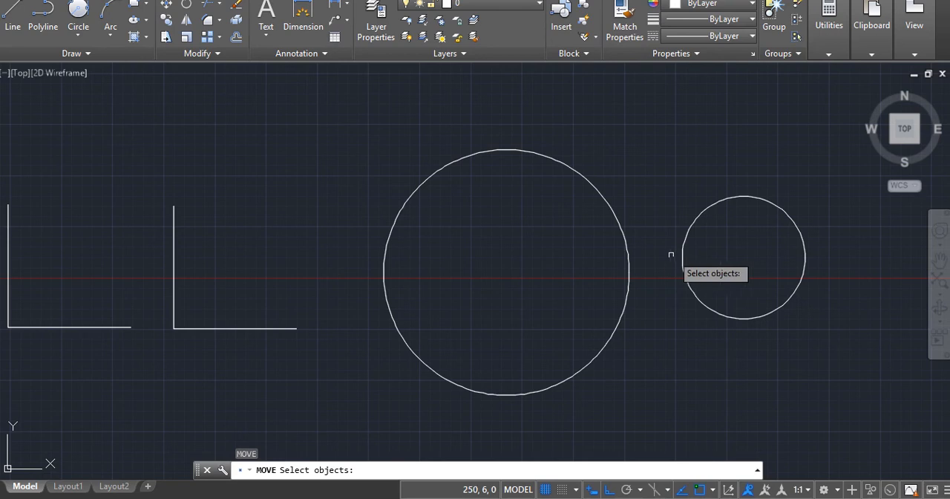
click(630, 252)
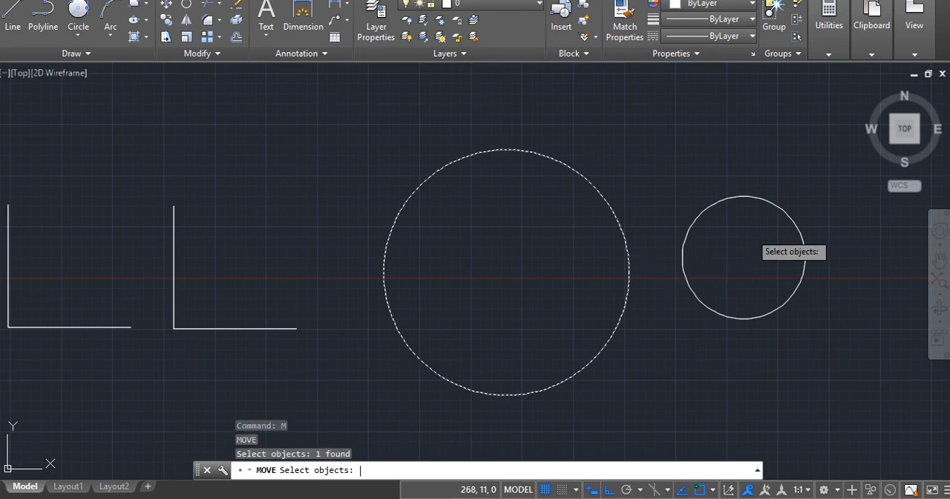
key(Return)
click(521, 262)
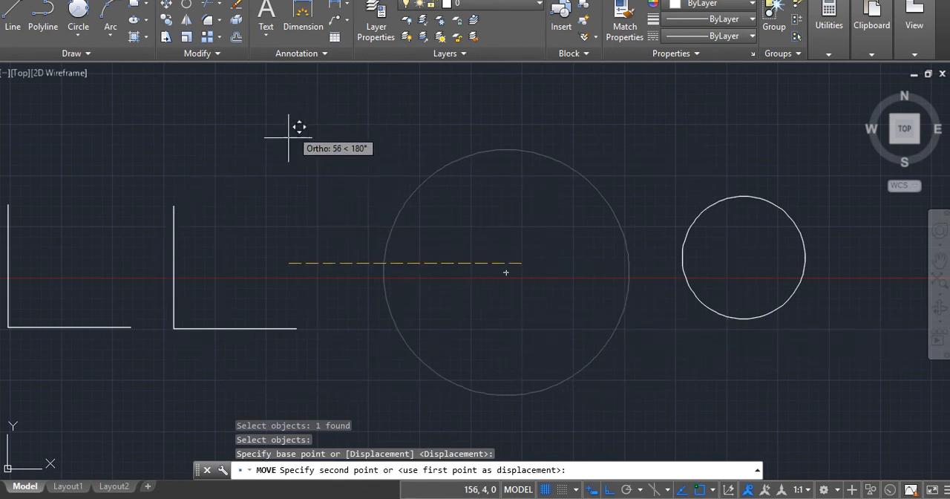
click(257, 231)
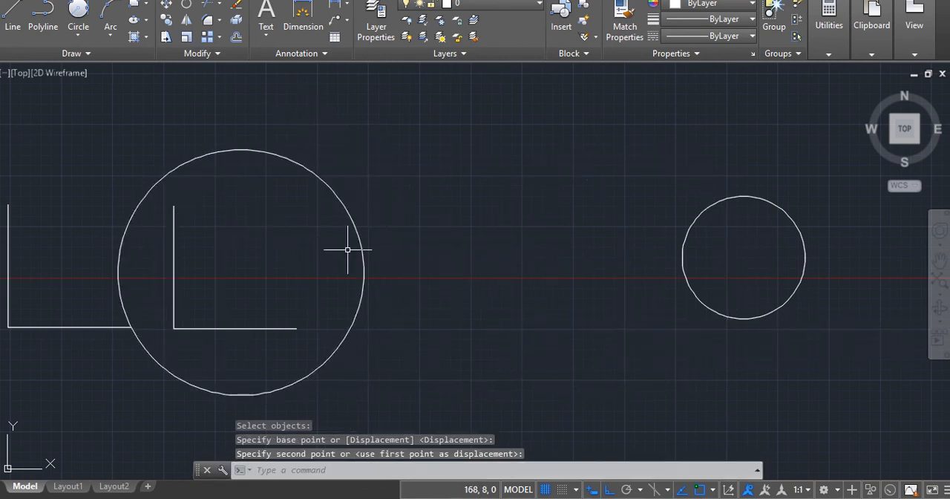
key(Escape)
key(Escape)
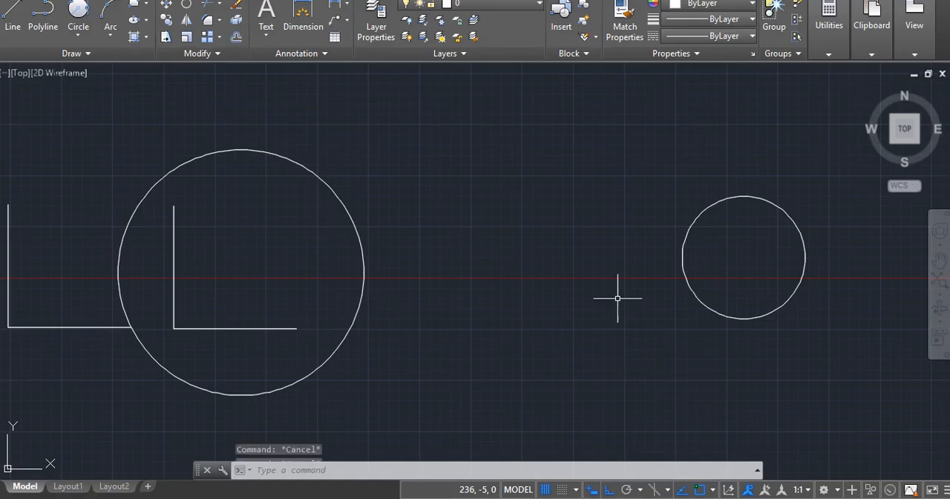
- Draw a three-point arc in the space between the two circles, bulging toward the small circle
key(Escape)
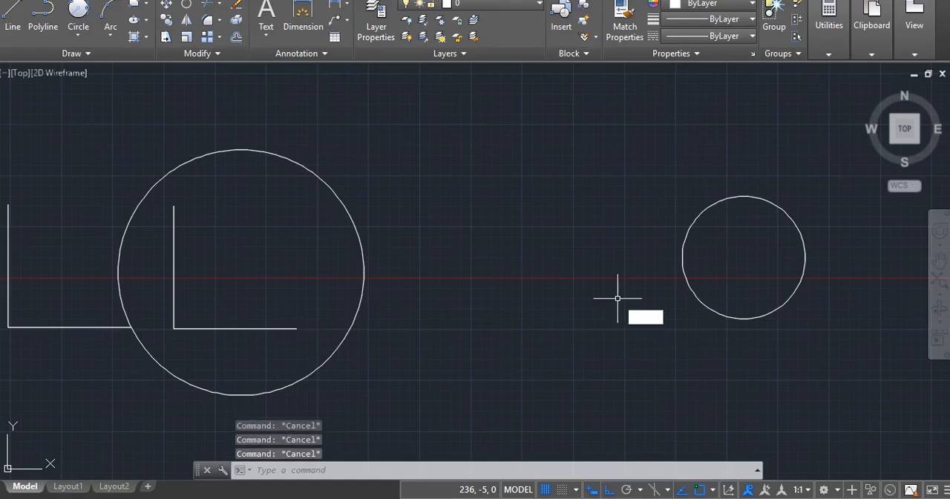
text(AR)
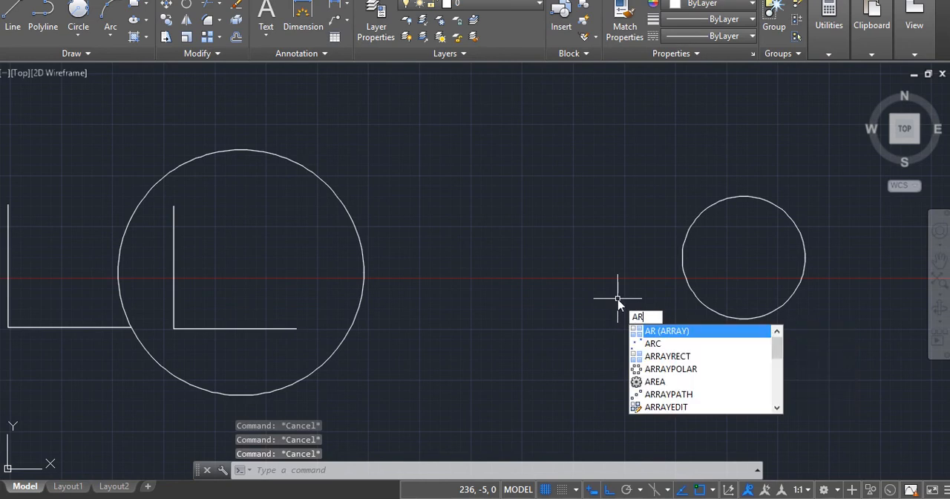
key(Down)
key(Return)
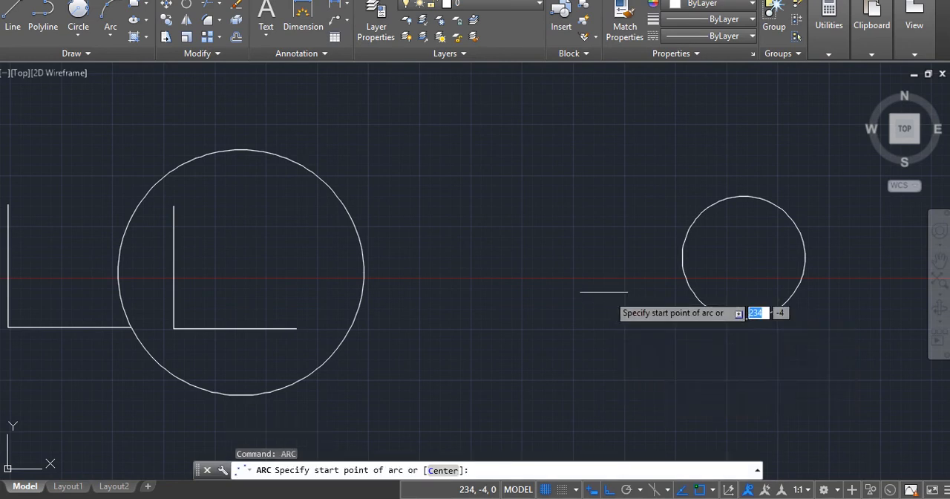
click(481, 241)
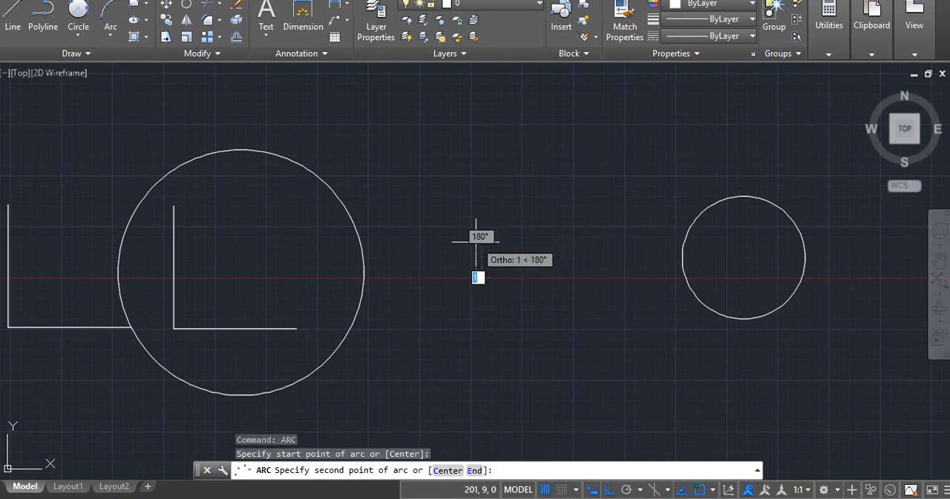
click(586, 273)
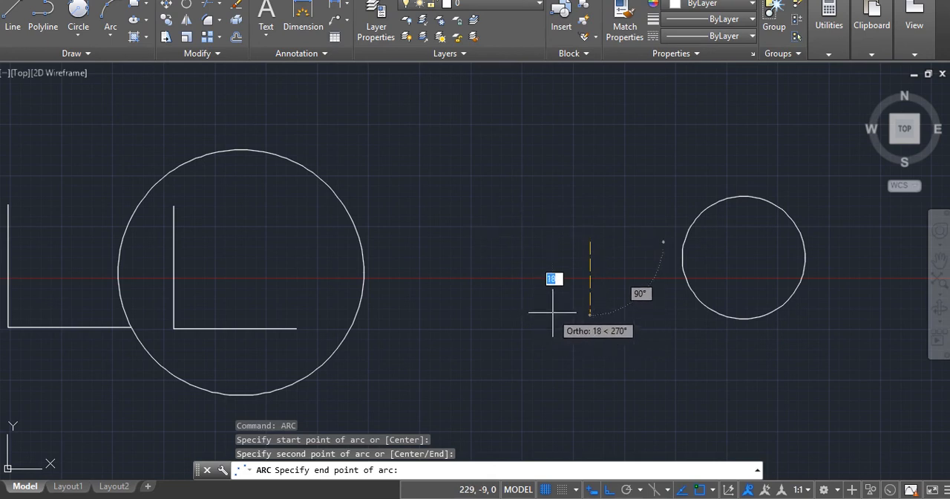
click(549, 376)
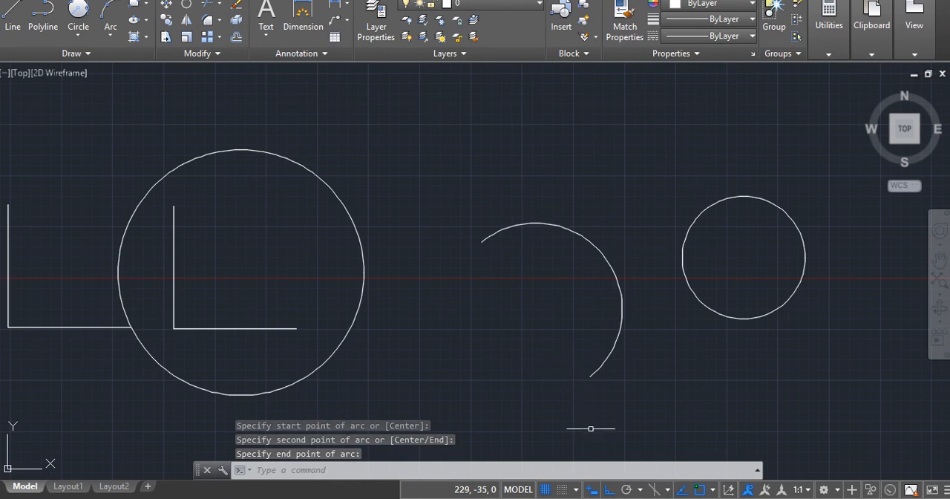
- Turn off Ortho and draw a Start, End, Radius arc with a 50 mm radius beside the large circle, endpoints nearly vertical and about 68 mm apart
click(610, 489)
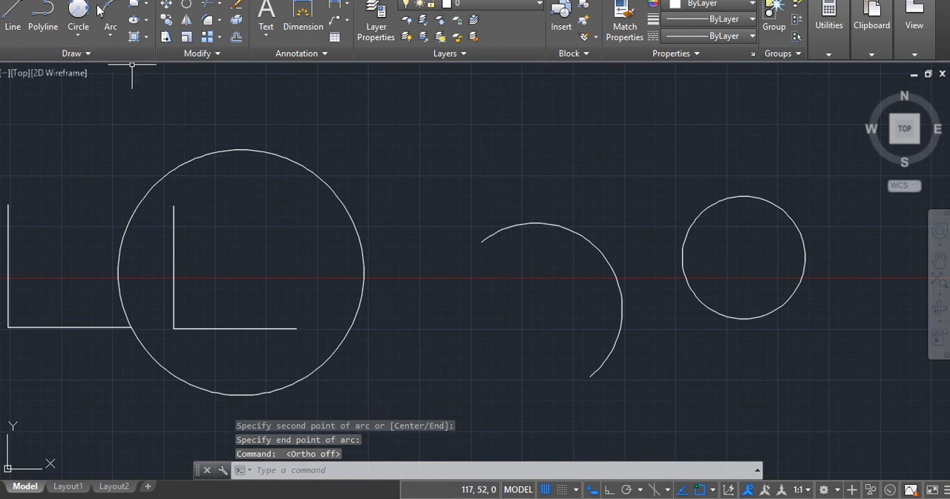
click(121, 47)
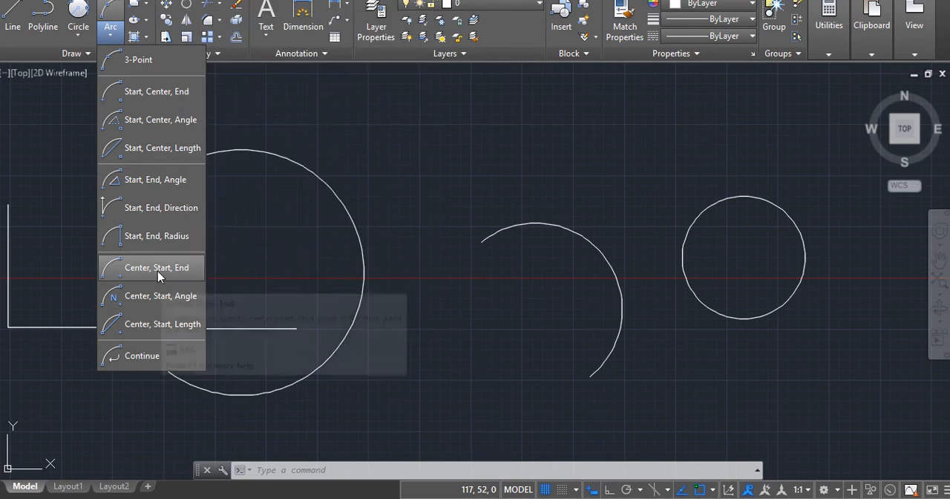
click(155, 238)
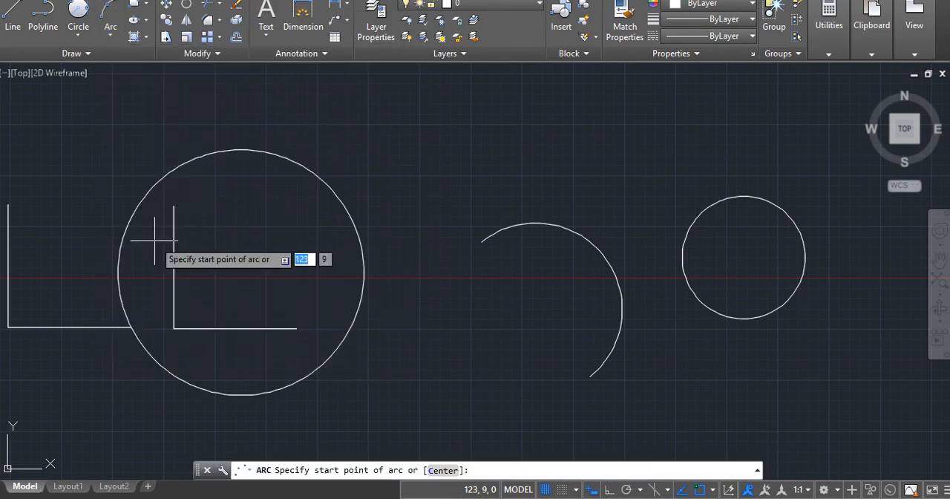
click(421, 110)
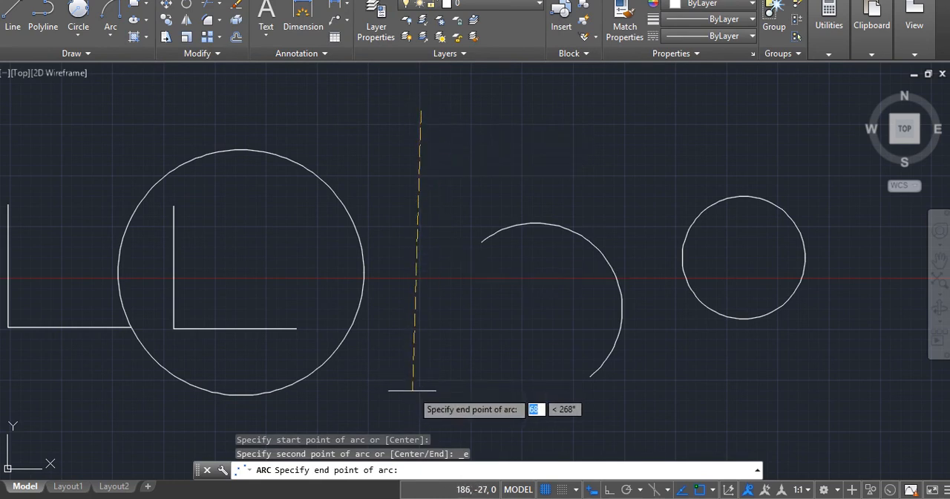
click(420, 390)
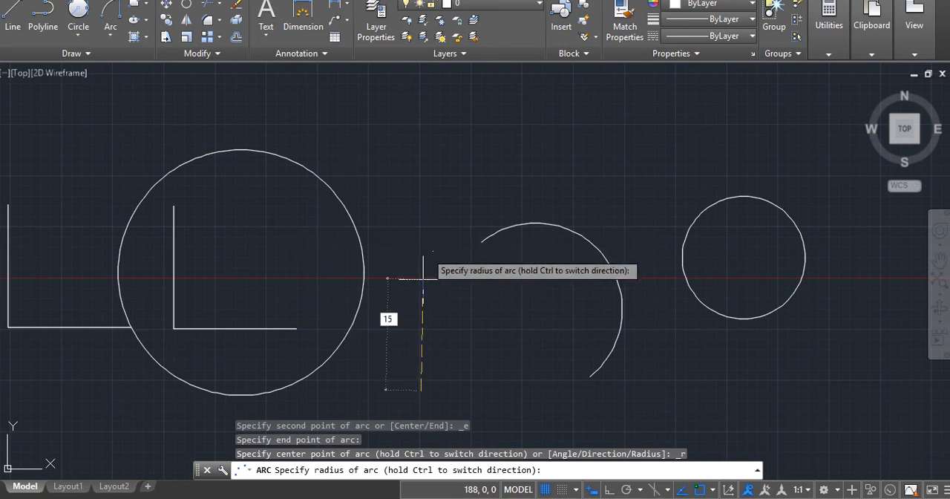
key(Return)
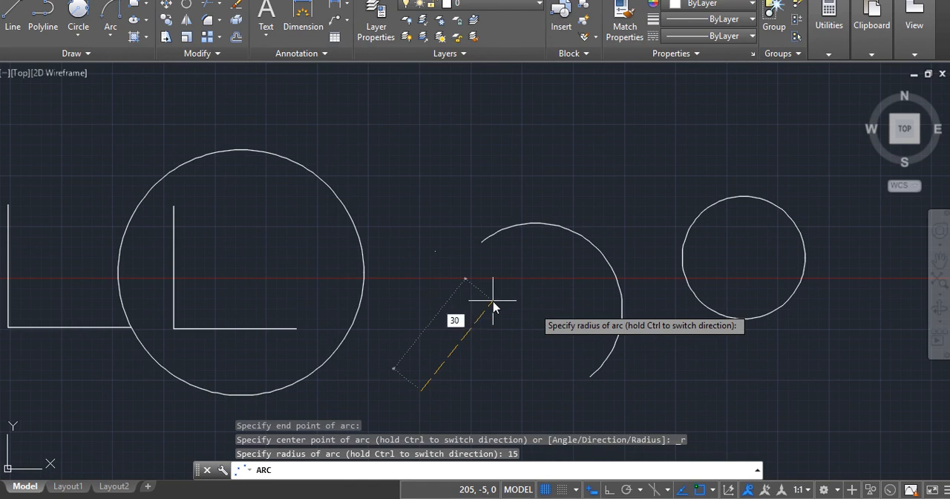
key(Escape)
text(30)
key(Return)
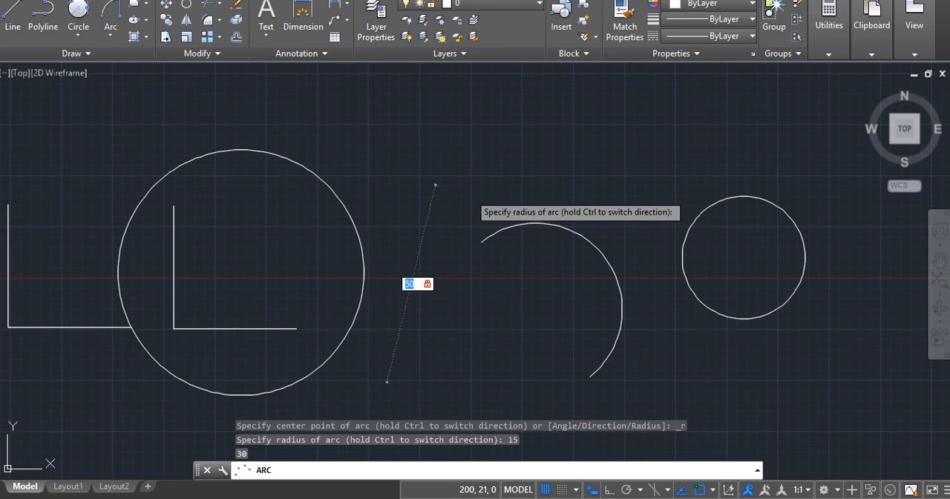
click(470, 193)
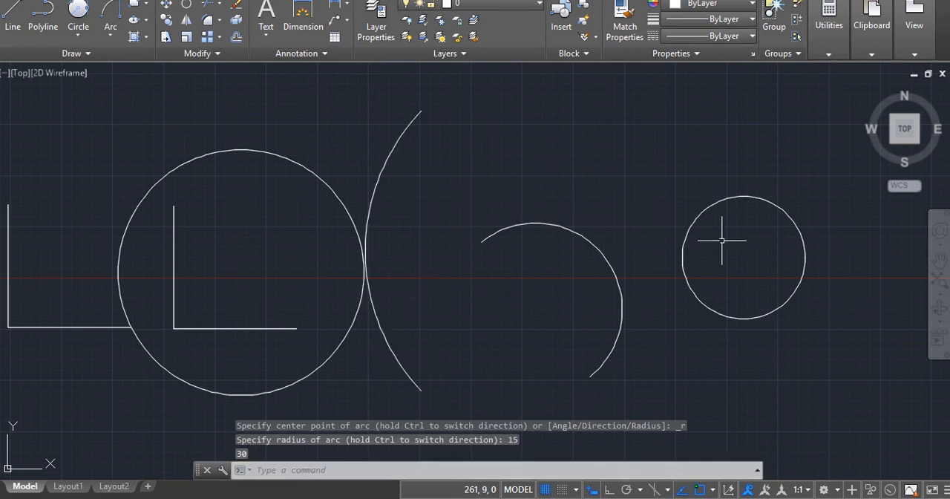
scroll(722, 240, down, 4)
scroll(724, 239, up, 4)
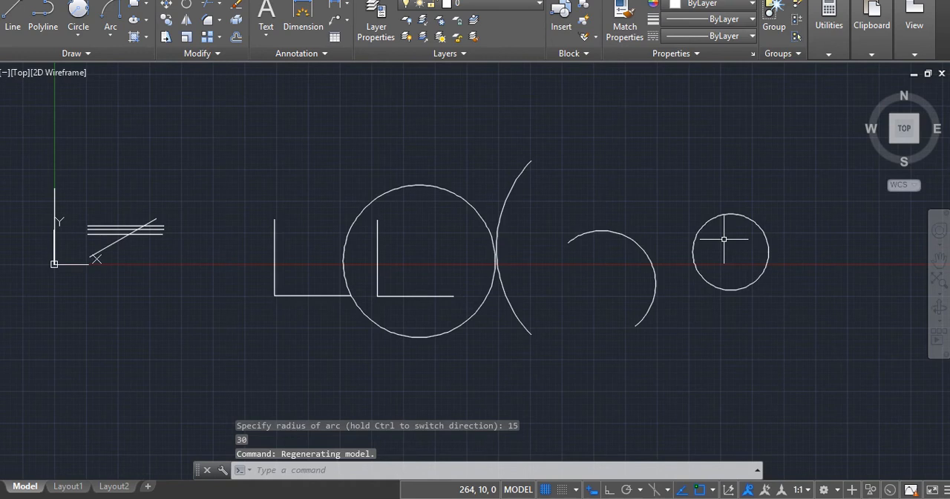